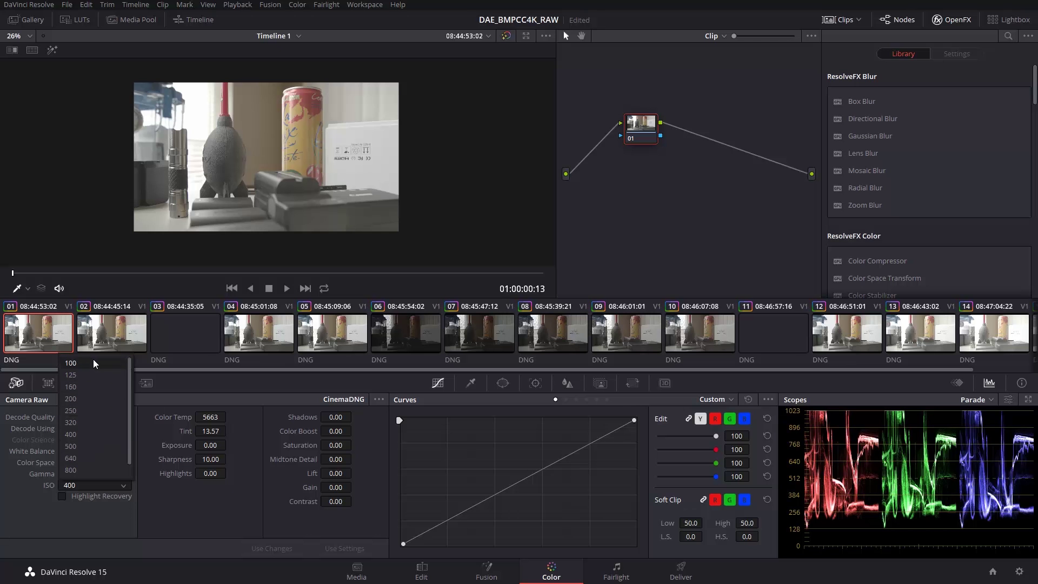
{"action": "scroll", "coordinate": [102, 422], "scroll_direction": "down", "scroll_amount": 1}
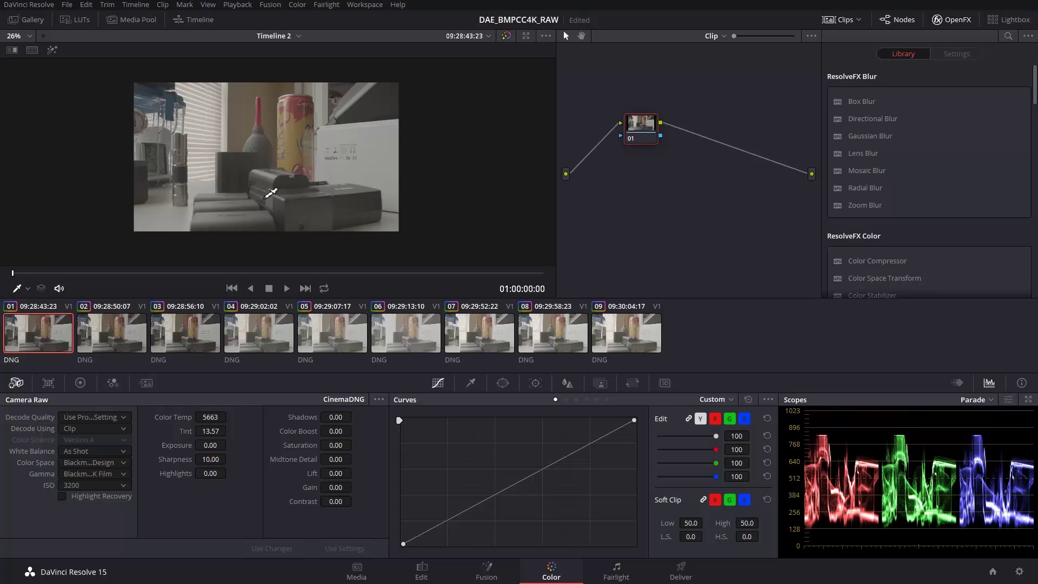
- Compare the image of clips 01, 02 and 03 in the viewer by switching back and forth between them
{"action": "scroll", "coordinate": [301, 141], "scroll_direction": "up", "scroll_amount": 2}
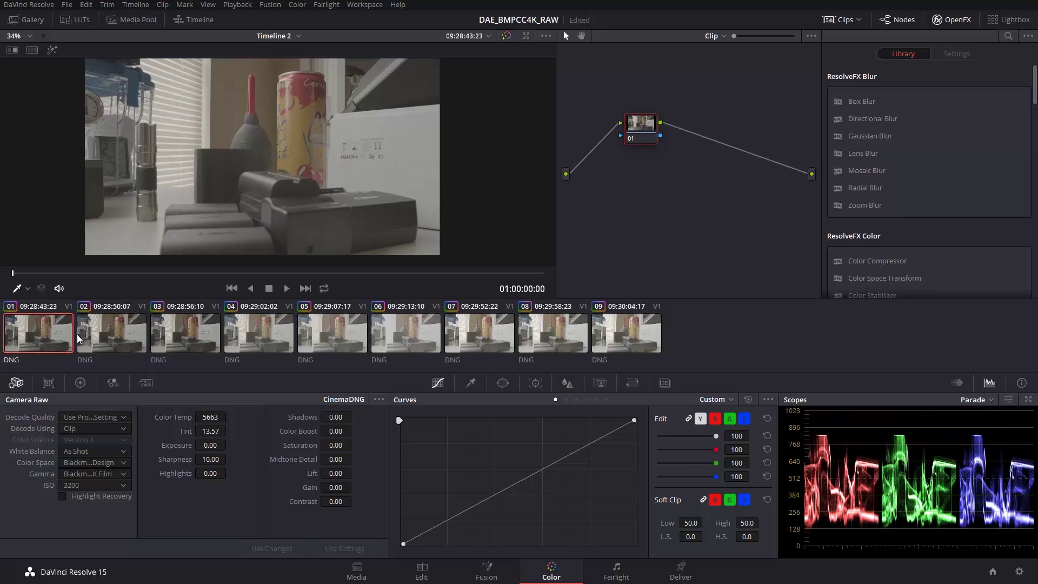
{"action": "left_click", "coordinate": [125, 330]}
{"action": "left_click", "coordinate": [194, 330]}
{"action": "left_click", "coordinate": [24, 334]}
{"action": "left_click", "coordinate": [120, 336]}
{"action": "left_click", "coordinate": [193, 328]}
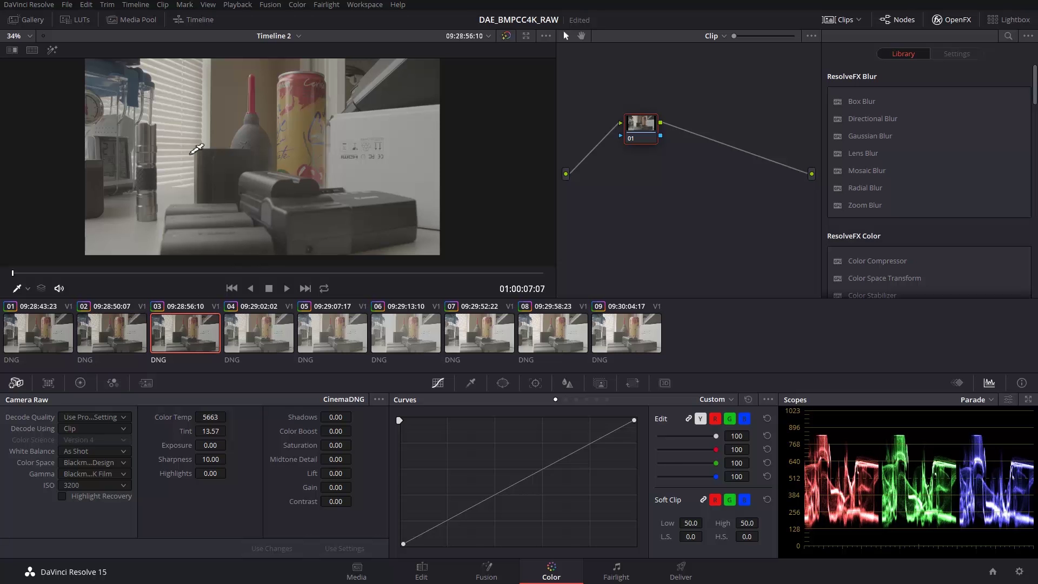
{"action": "left_click", "coordinate": [123, 332]}
{"action": "left_click", "coordinate": [44, 332]}
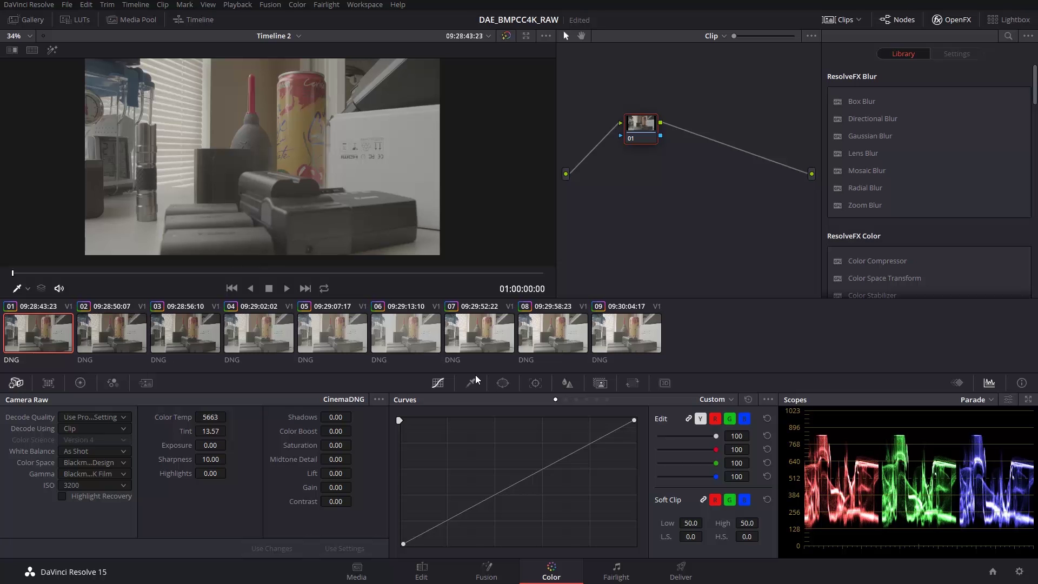
{"action": "left_click", "coordinate": [124, 333]}
{"action": "left_click", "coordinate": [199, 335]}
{"action": "left_click", "coordinate": [83, 331]}
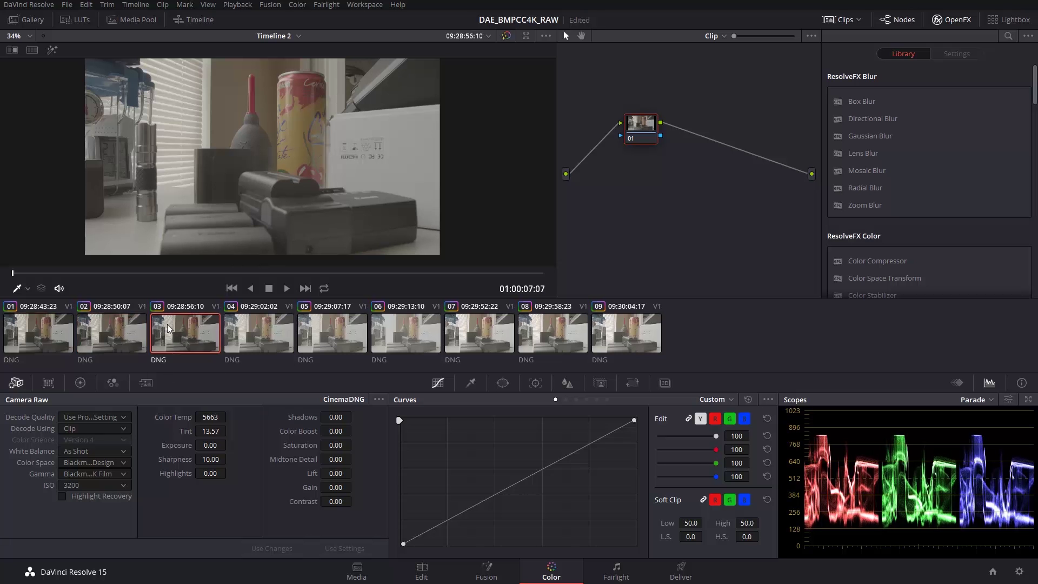
{"action": "left_click", "coordinate": [38, 324]}
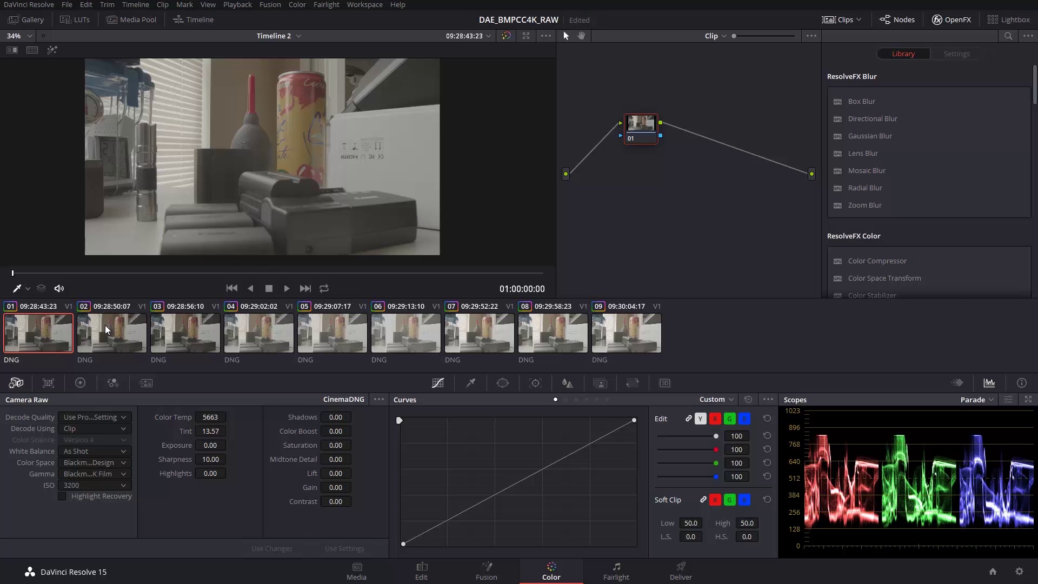
{"action": "left_click", "coordinate": [89, 328]}
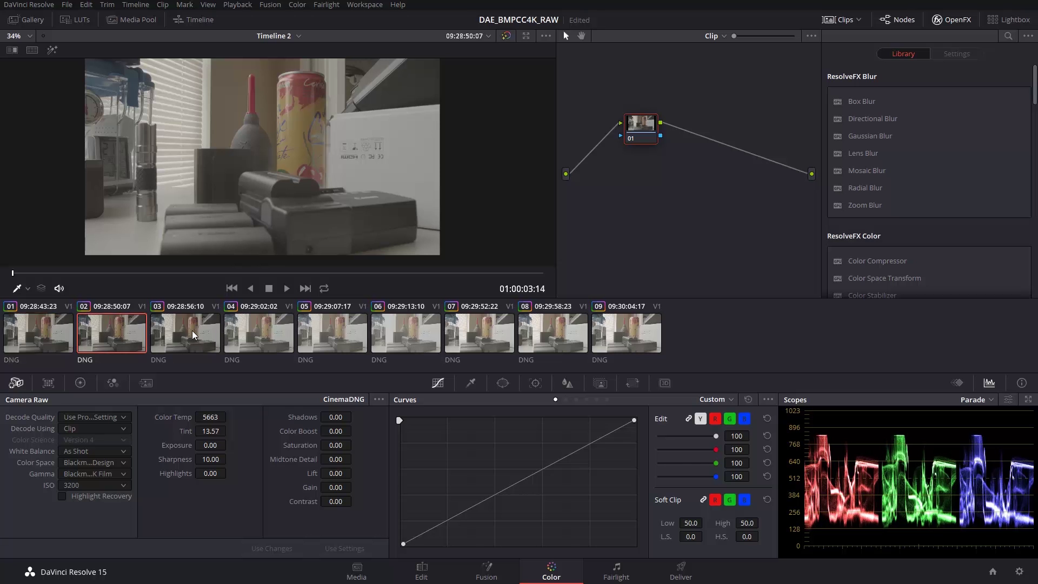
{"action": "left_click", "coordinate": [50, 317]}
{"action": "left_click", "coordinate": [111, 328]}
{"action": "left_click", "coordinate": [193, 336]}
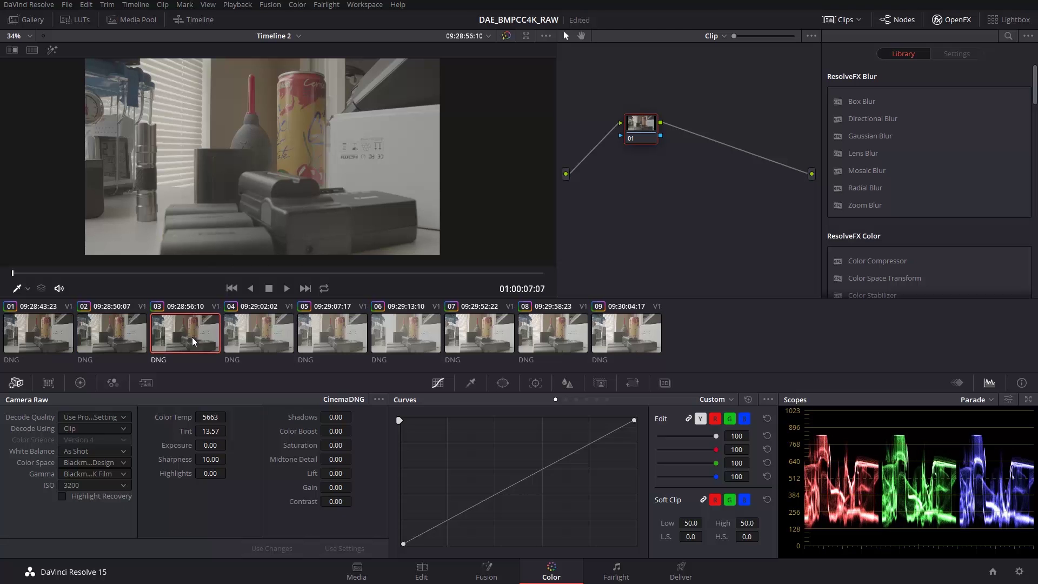
{"action": "left_click", "coordinate": [127, 333]}
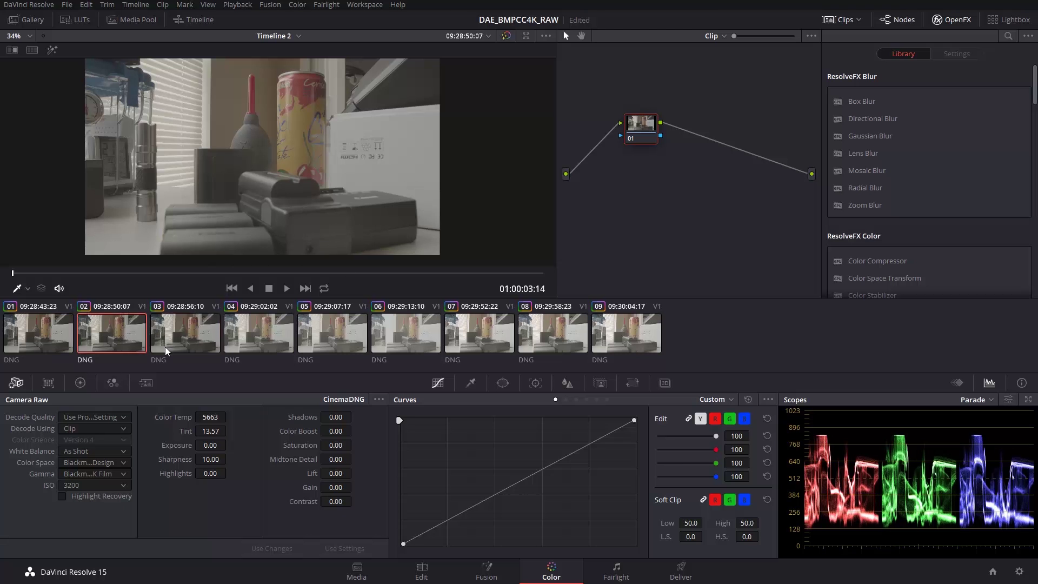
{"action": "left_click", "coordinate": [185, 334]}
{"action": "left_click", "coordinate": [96, 335]}
{"action": "left_click", "coordinate": [36, 329]}
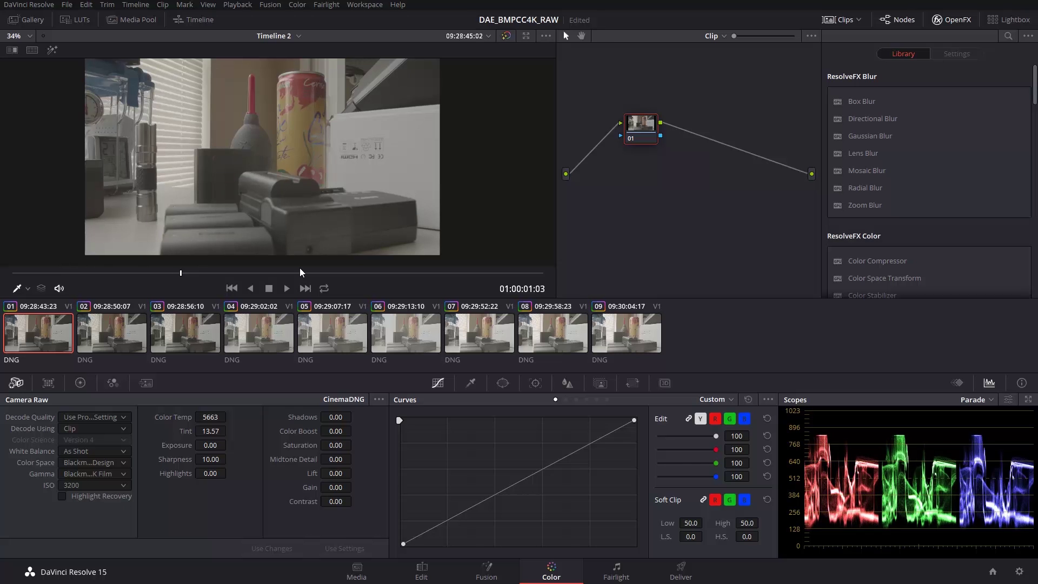
- Examine the noise in the dark areas of clips 01, 02 and 03 at about 412% magnification
{"action": "key", "text": "Home"}
{"action": "scroll", "coordinate": [285, 186], "scroll_direction": "up", "scroll_amount": 5}
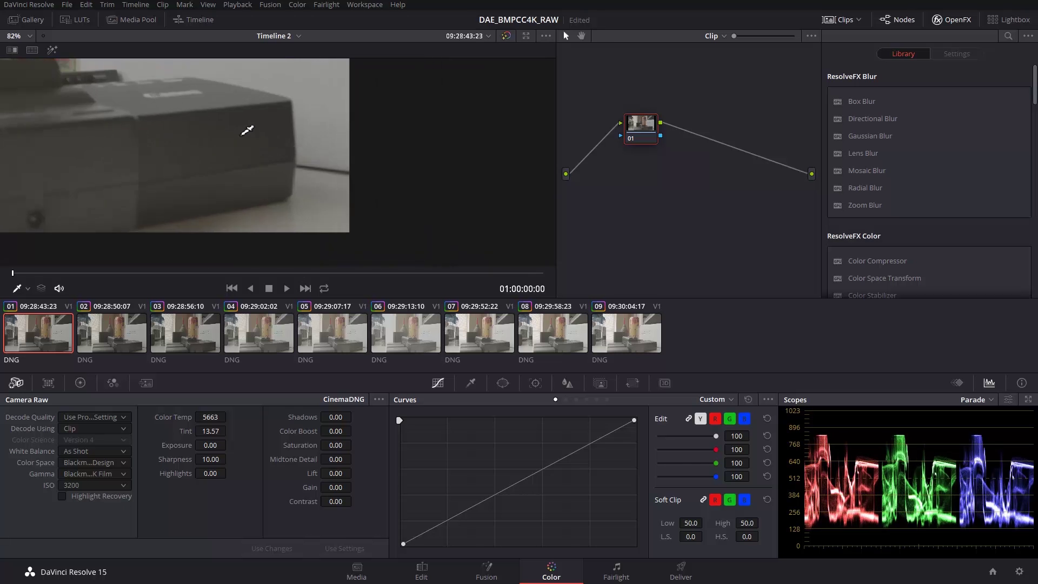
{"action": "scroll", "coordinate": [343, 169], "scroll_direction": "up", "scroll_amount": 4}
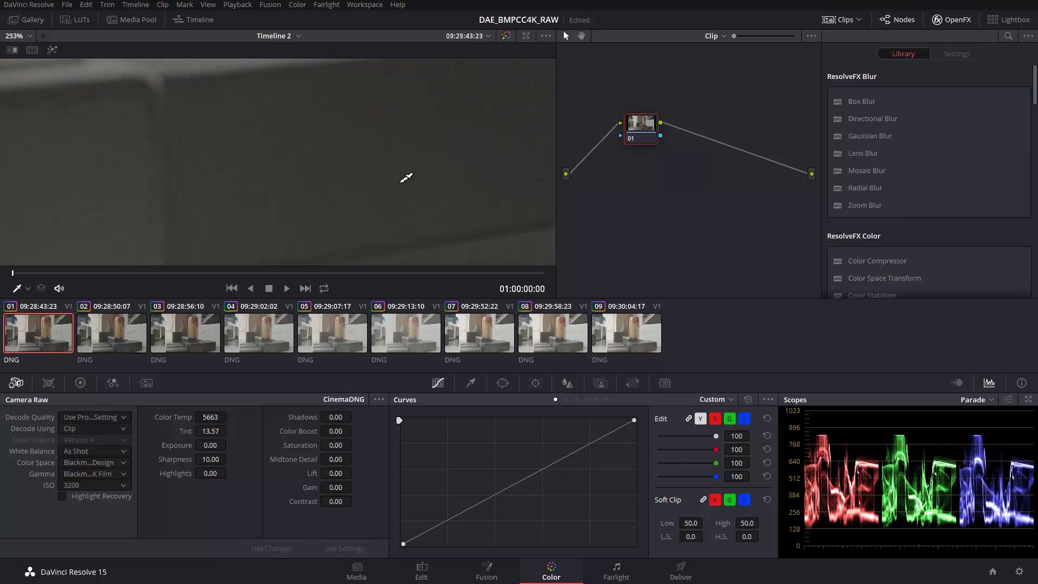
{"action": "scroll", "coordinate": [322, 163], "scroll_direction": "up", "scroll_amount": 1}
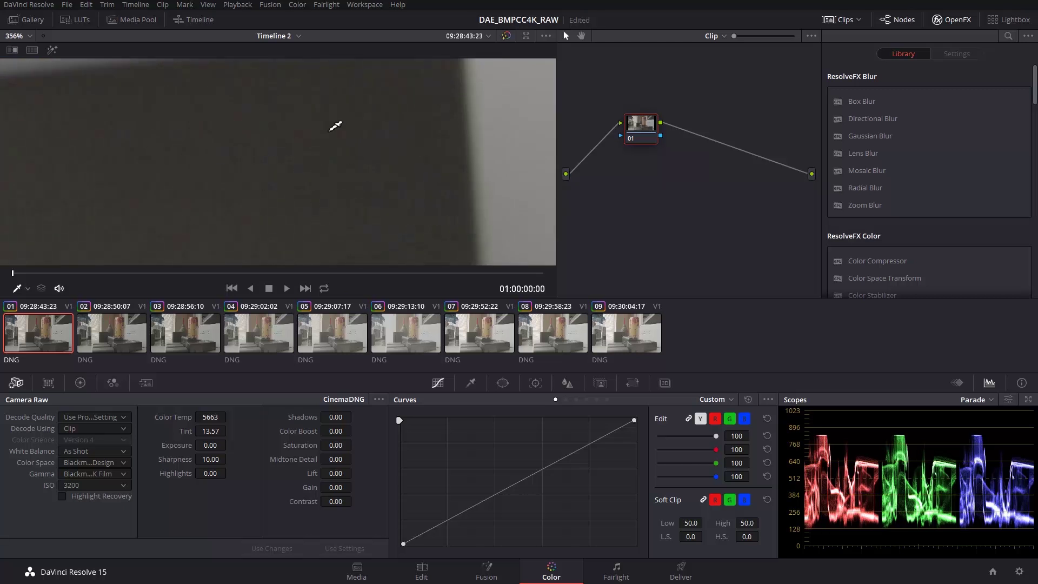
{"action": "scroll", "coordinate": [285, 195], "scroll_direction": "up", "scroll_amount": 1}
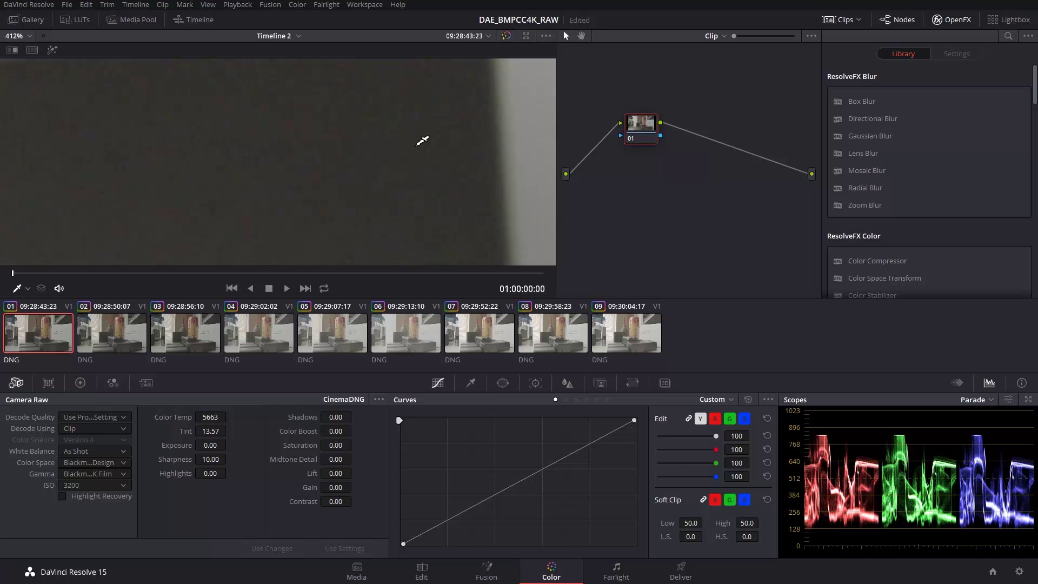
{"action": "left_click", "coordinate": [128, 329]}
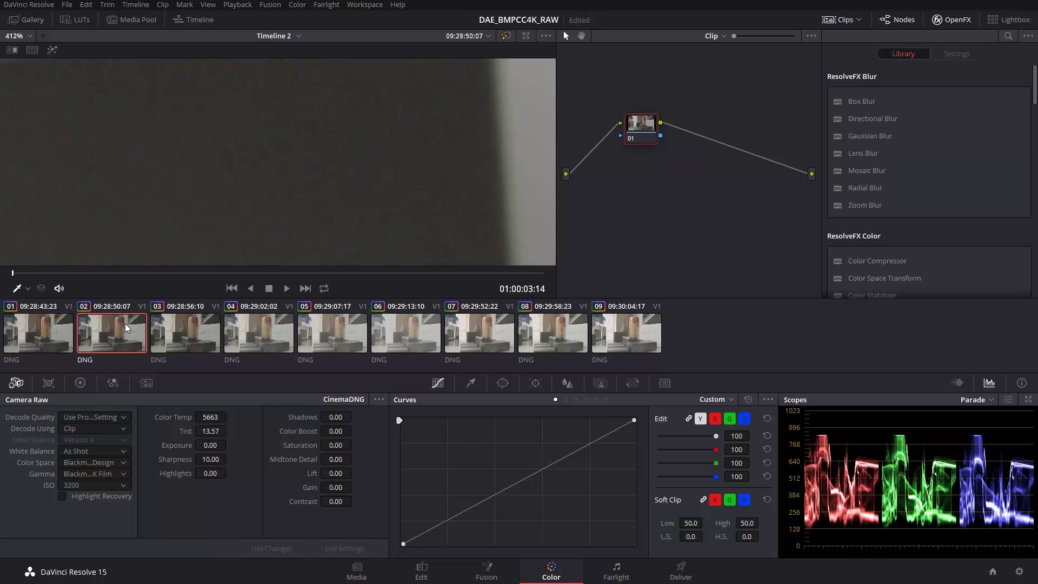
{"action": "left_click", "coordinate": [203, 331]}
{"action": "left_click", "coordinate": [82, 327]}
{"action": "left_click", "coordinate": [36, 338]}
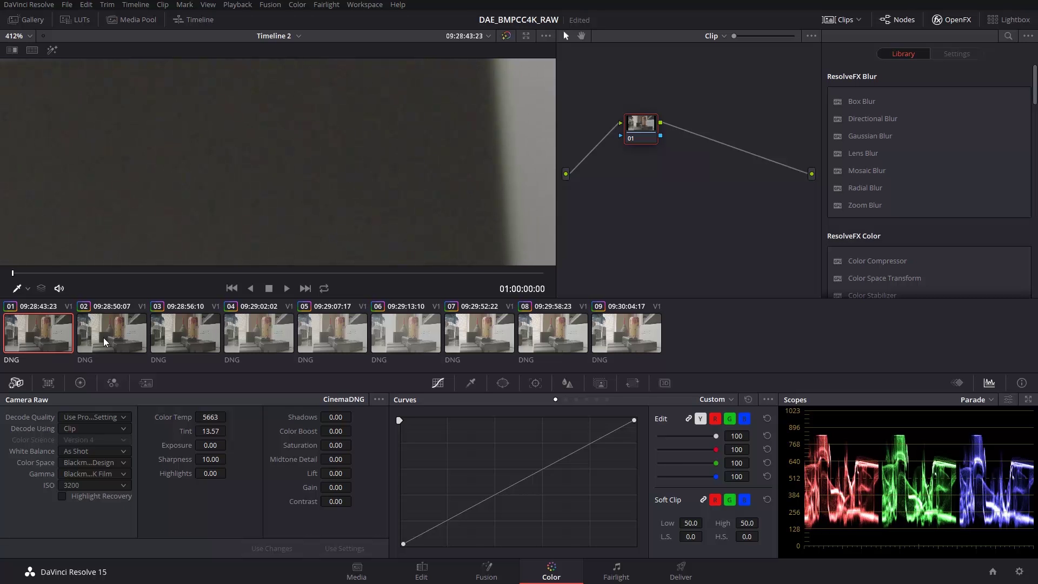
{"action": "left_click", "coordinate": [126, 335]}
{"action": "left_click", "coordinate": [178, 330]}
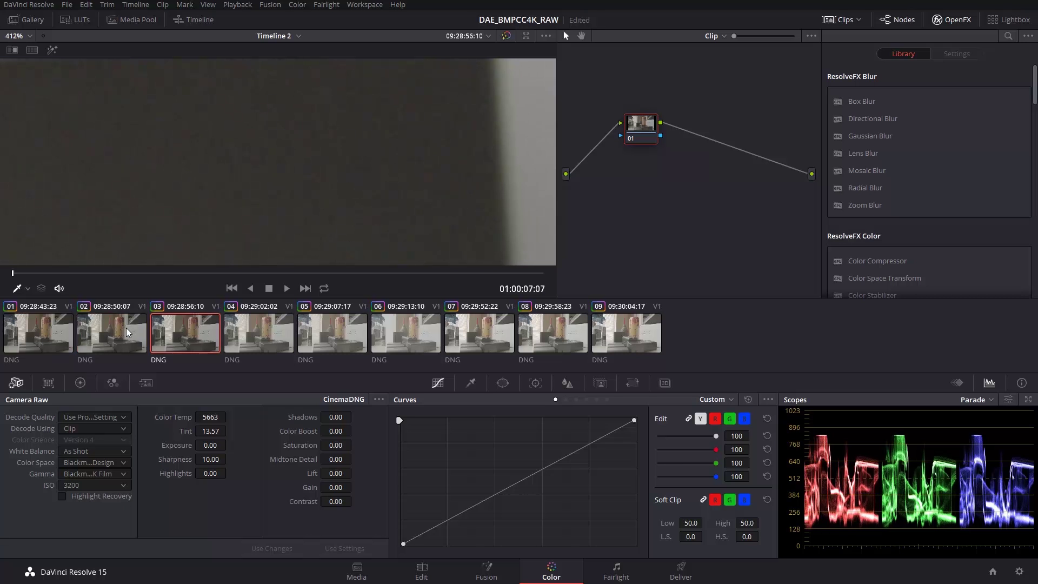
{"action": "key", "text": "Home"}
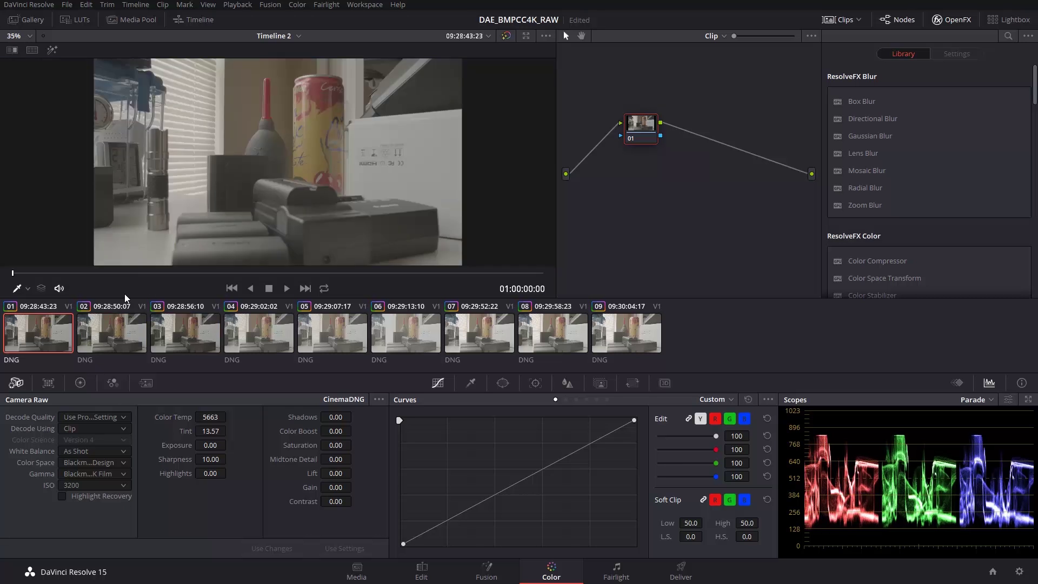
- Reset the Camera Raw settings of clips 01, 03 and 02, and review each clip's original ISO
{"action": "left_click", "coordinate": [379, 399]}
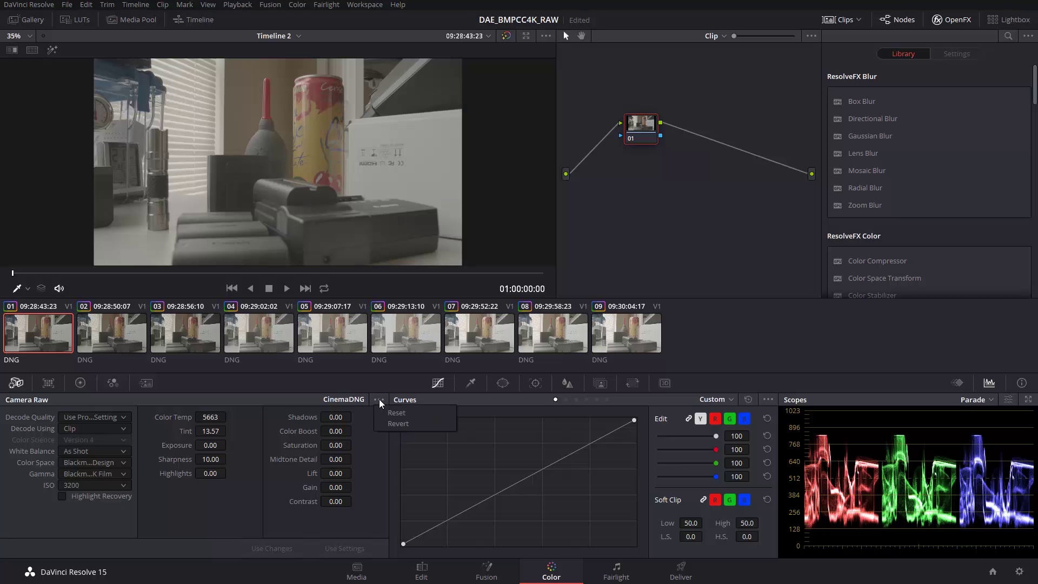
{"action": "left_click", "coordinate": [410, 410]}
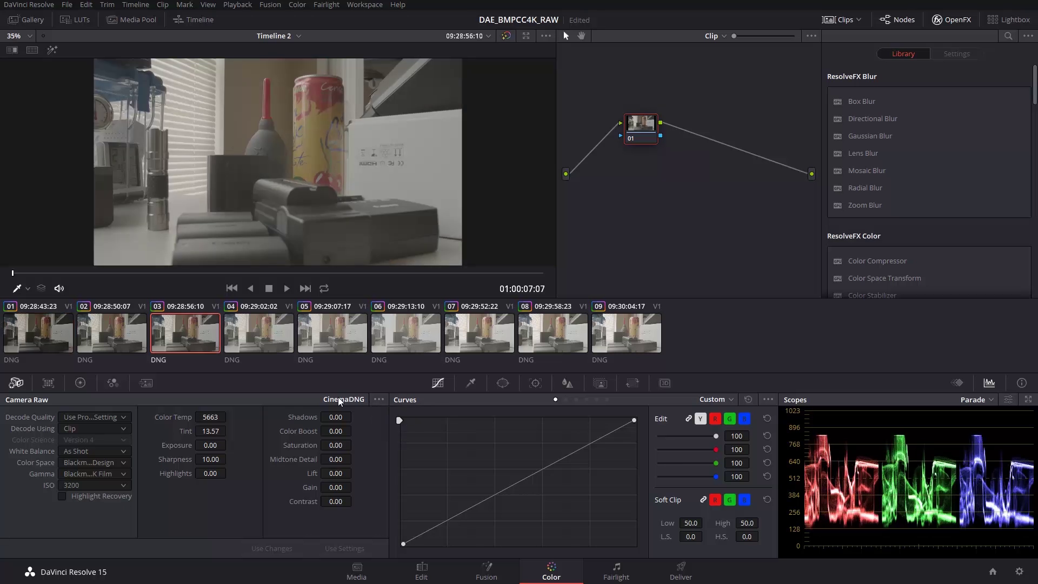
{"action": "left_click", "coordinate": [379, 399]}
{"action": "left_click", "coordinate": [406, 411]}
{"action": "left_click", "coordinate": [139, 335]}
{"action": "left_click", "coordinate": [379, 400]}
{"action": "left_click", "coordinate": [408, 408]}
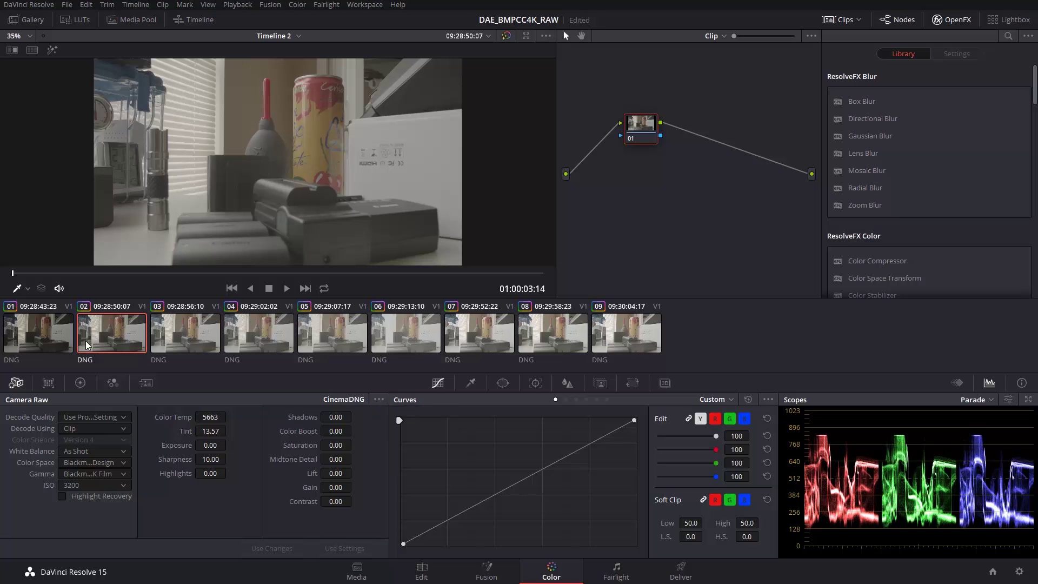
{"action": "left_click", "coordinate": [42, 329]}
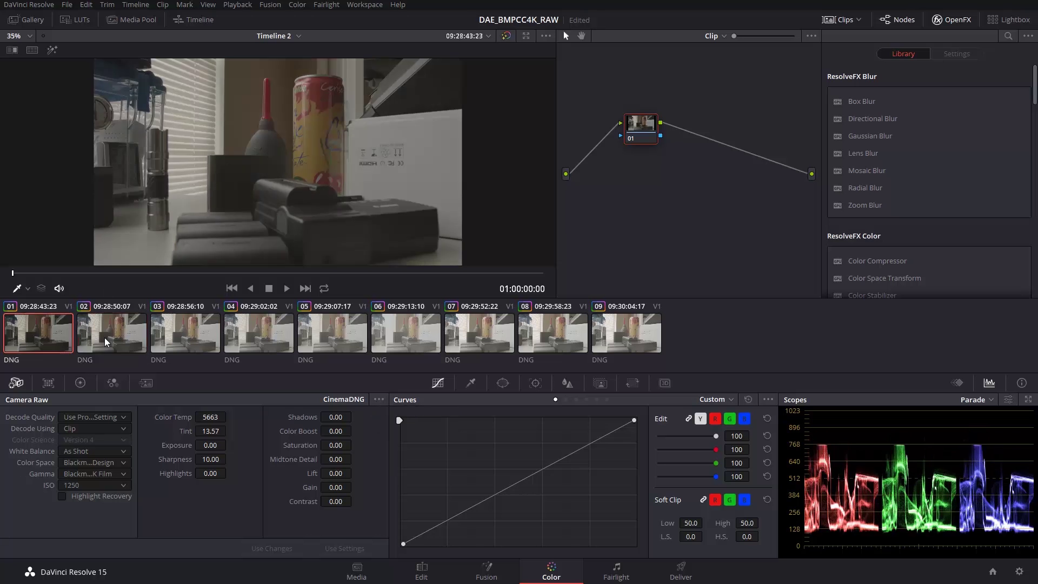
{"action": "left_click", "coordinate": [118, 333]}
{"action": "key", "text": "Down"}
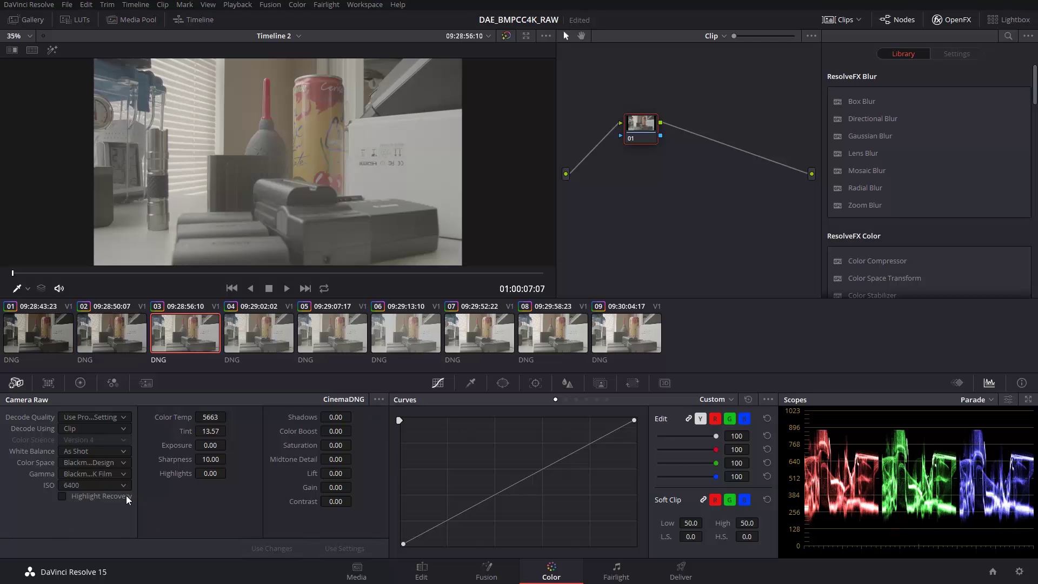
- Set the Camera Raw ISO of clips 01 and 03 to 3200 and compare the first three clips
{"action": "left_click", "coordinate": [36, 336]}
{"action": "left_click", "coordinate": [109, 485]}
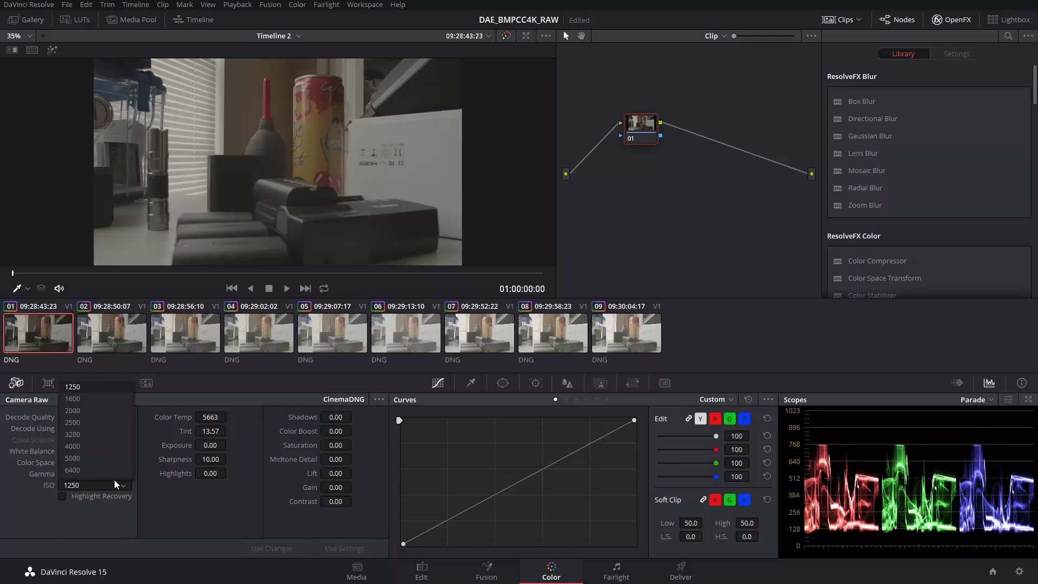
{"action": "left_click", "coordinate": [95, 414]}
{"action": "left_click", "coordinate": [160, 336]}
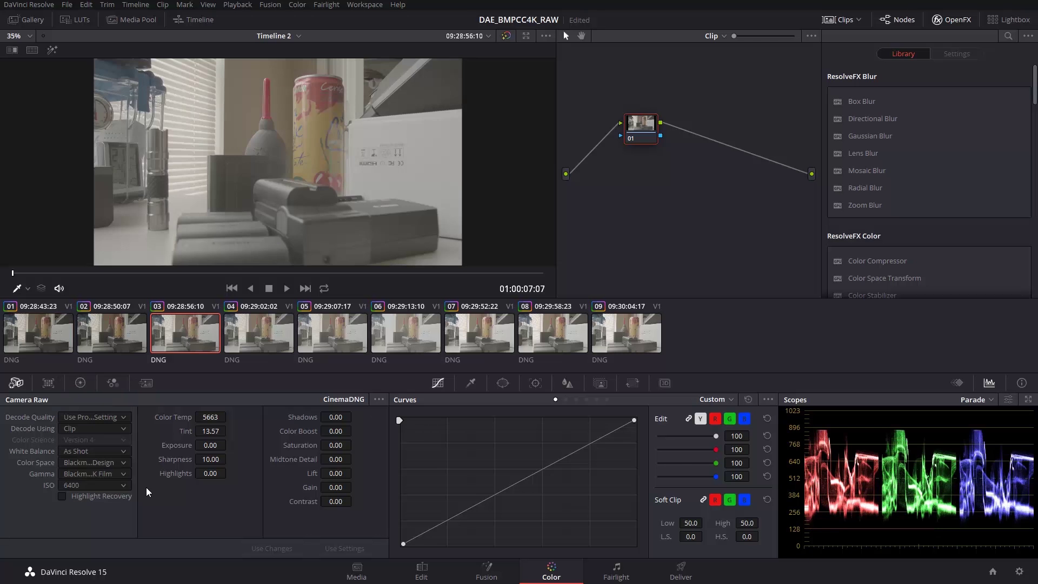
{"action": "left_click", "coordinate": [125, 485]}
{"action": "left_click", "coordinate": [96, 434]}
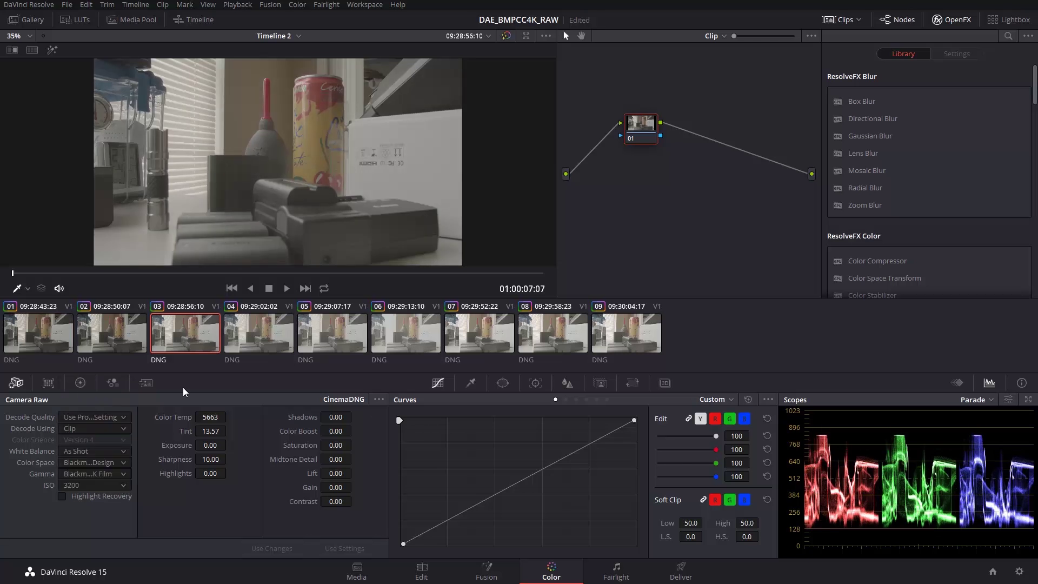
{"action": "left_click", "coordinate": [91, 332]}
{"action": "left_click", "coordinate": [55, 325]}
{"action": "left_click", "coordinate": [125, 342]}
{"action": "left_click", "coordinate": [193, 343]}
{"action": "left_click", "coordinate": [126, 339]}
- Set the Camera Raw ISO of clips 01, 02 and 03 to 6400 and compare their images
{"action": "left_click", "coordinate": [45, 336]}
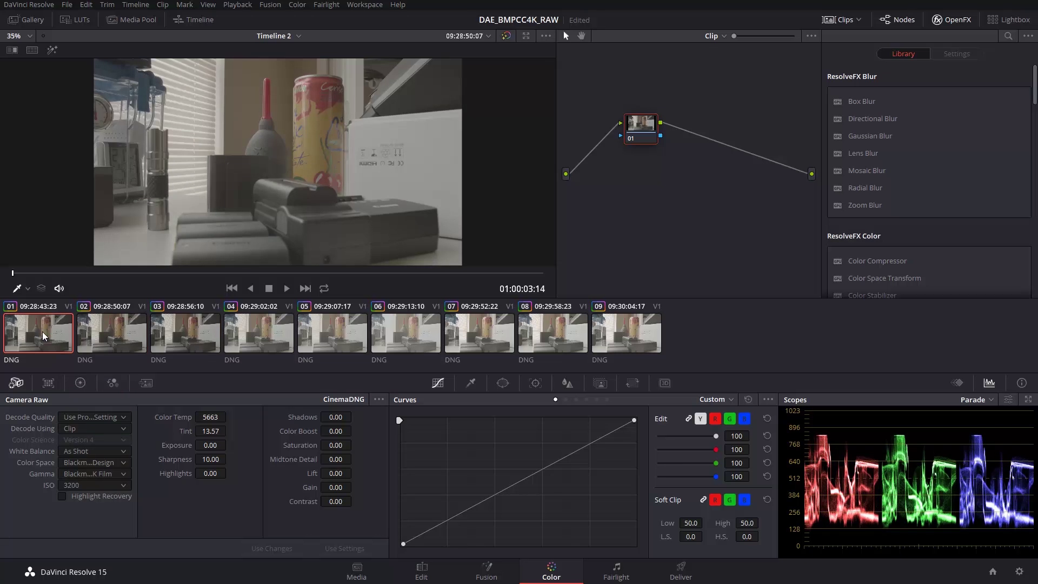
{"action": "left_click", "coordinate": [102, 486]}
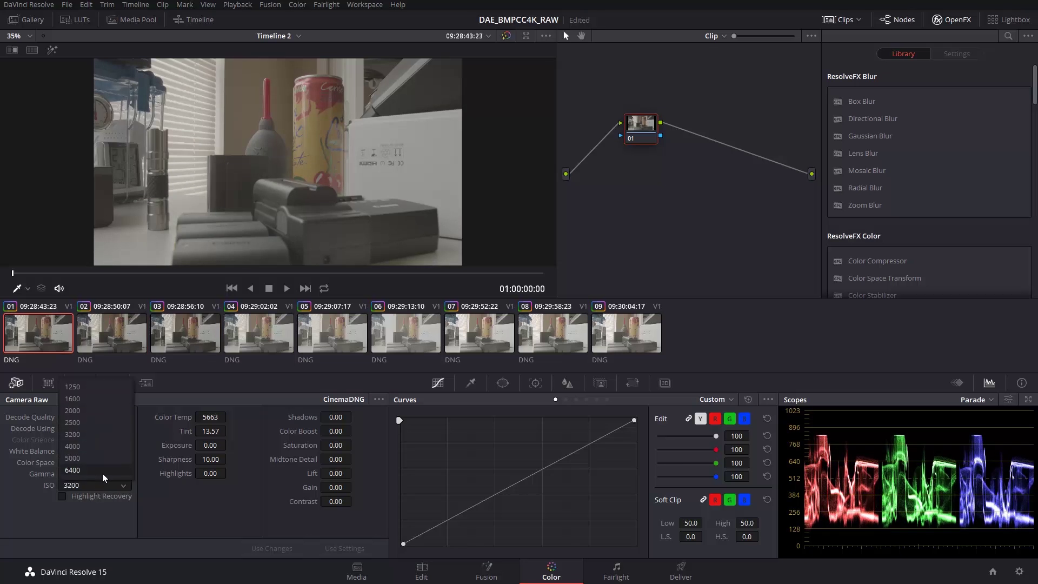
{"action": "left_click", "coordinate": [102, 472]}
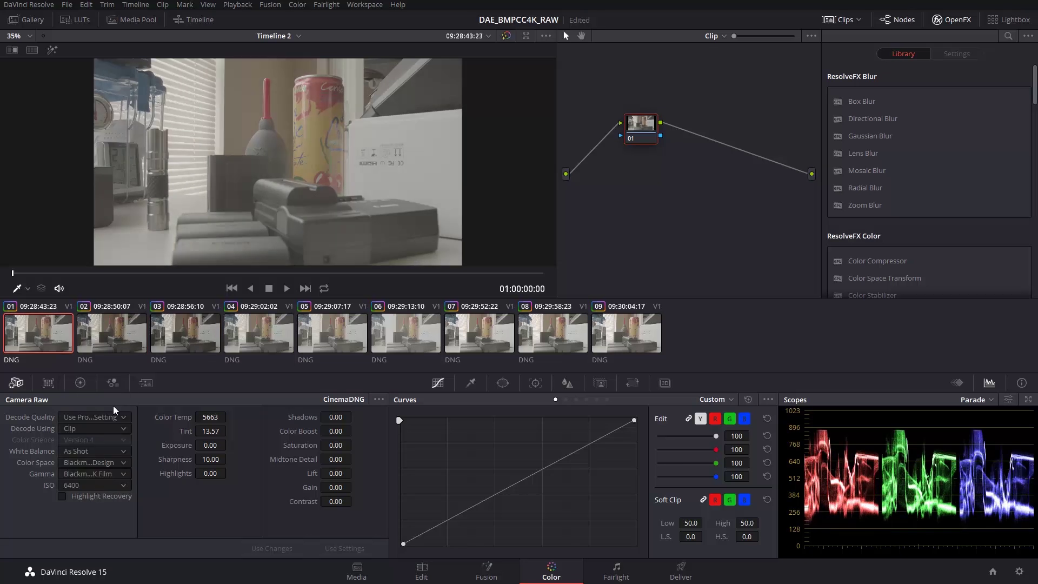
{"action": "left_click", "coordinate": [126, 327]}
{"action": "left_click", "coordinate": [113, 482]}
{"action": "left_click", "coordinate": [85, 472]}
{"action": "left_click", "coordinate": [167, 338]}
{"action": "left_click", "coordinate": [105, 485]}
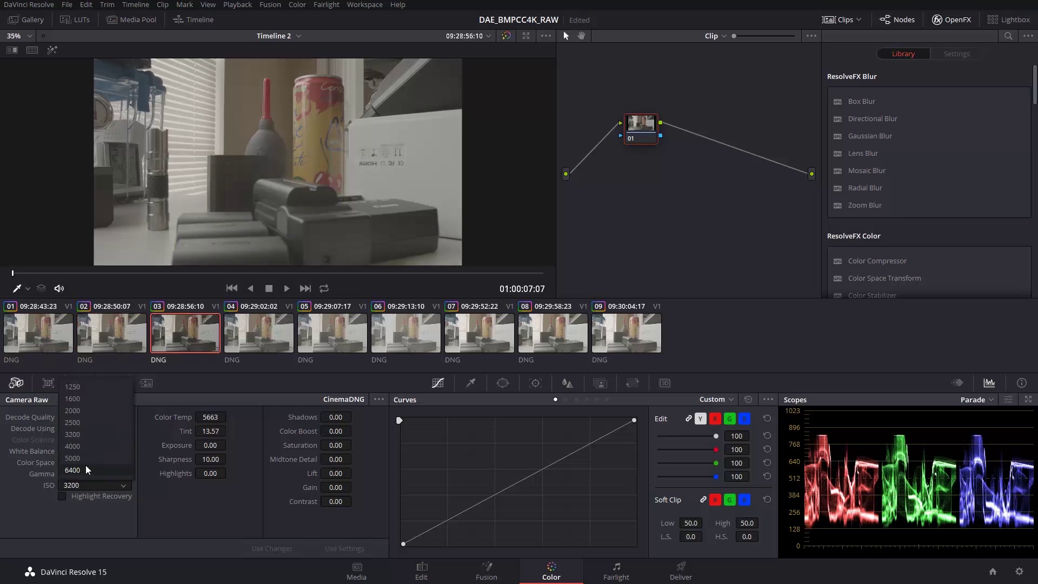
{"action": "left_click", "coordinate": [85, 465]}
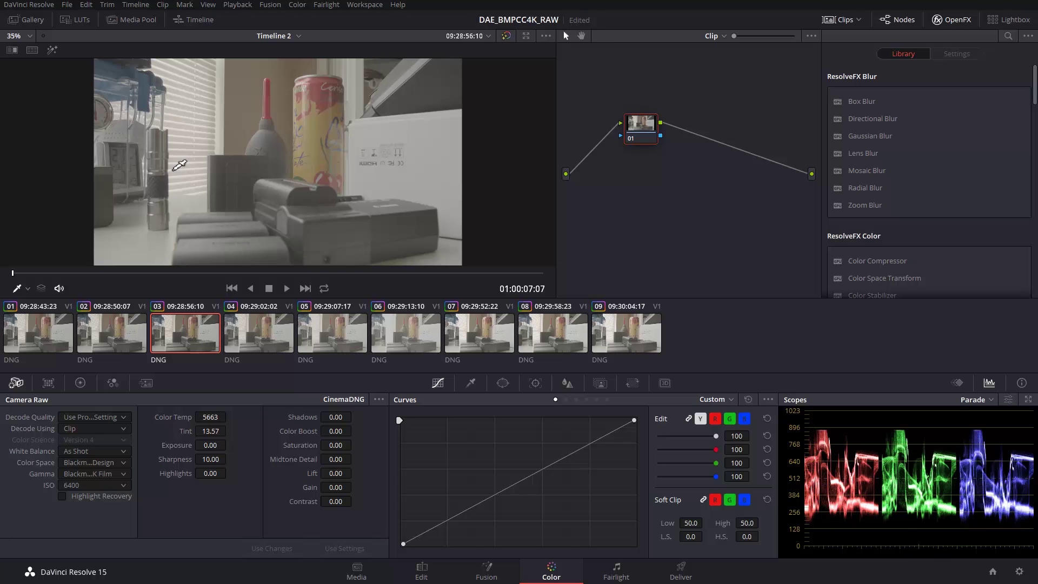
{"action": "left_click", "coordinate": [109, 336]}
{"action": "left_click", "coordinate": [31, 332]}
- Set the Camera Raw ISO of clips 02, 01 and 03 back to 3200
{"action": "left_click", "coordinate": [130, 336]}
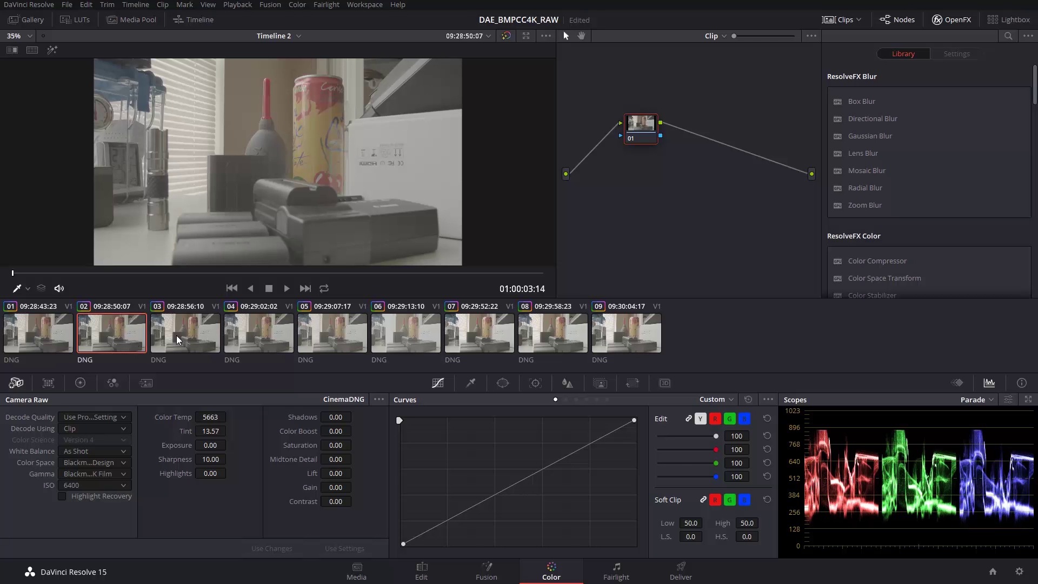
{"action": "left_click", "coordinate": [119, 486]}
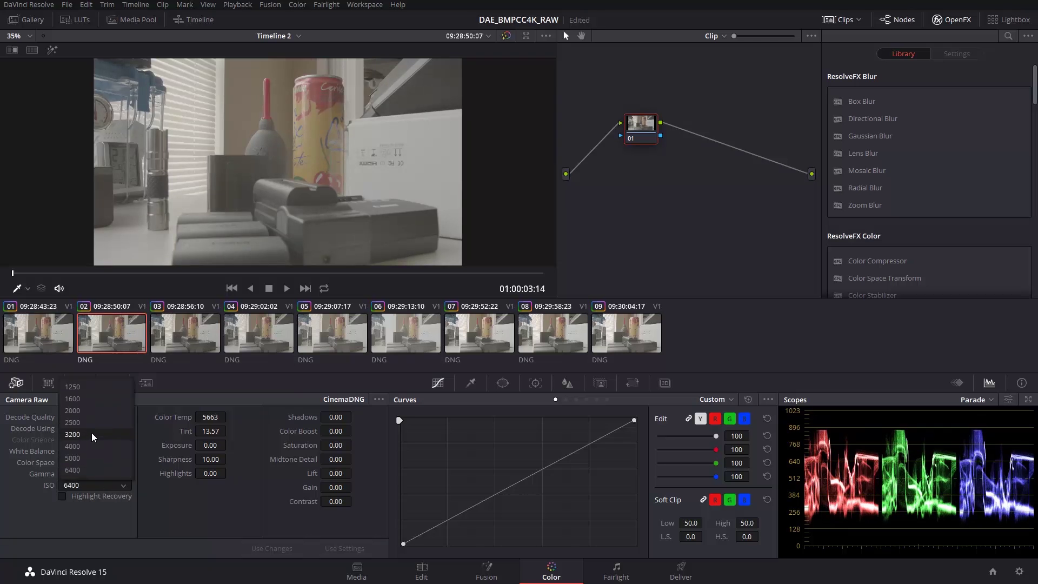
{"action": "left_click", "coordinate": [91, 434]}
{"action": "left_click", "coordinate": [44, 349]}
{"action": "left_click", "coordinate": [115, 486]}
{"action": "left_click", "coordinate": [89, 435]}
{"action": "left_click", "coordinate": [187, 332]}
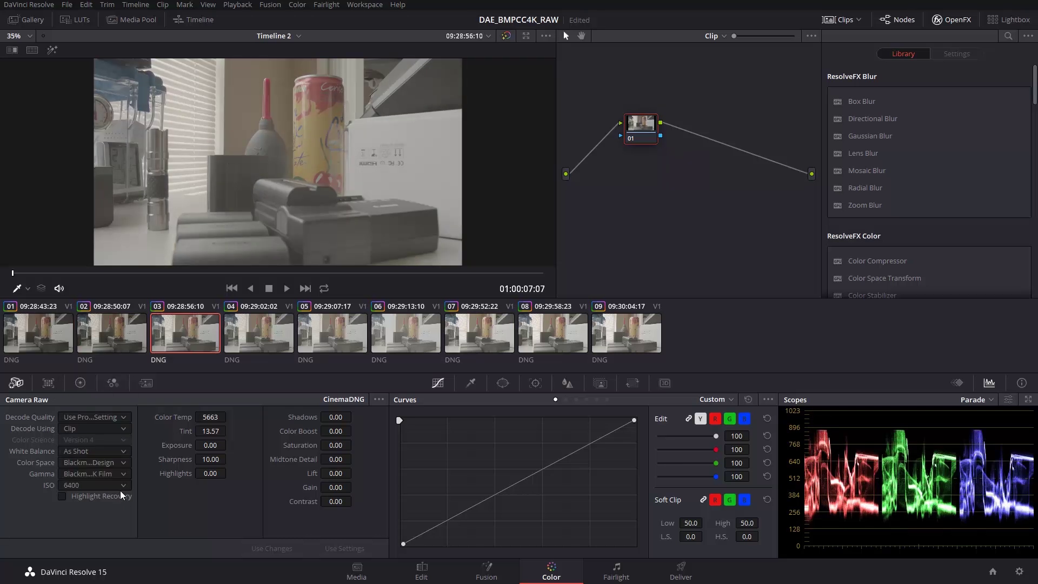
{"action": "left_click", "coordinate": [120, 490]}
{"action": "left_click", "coordinate": [105, 433]}
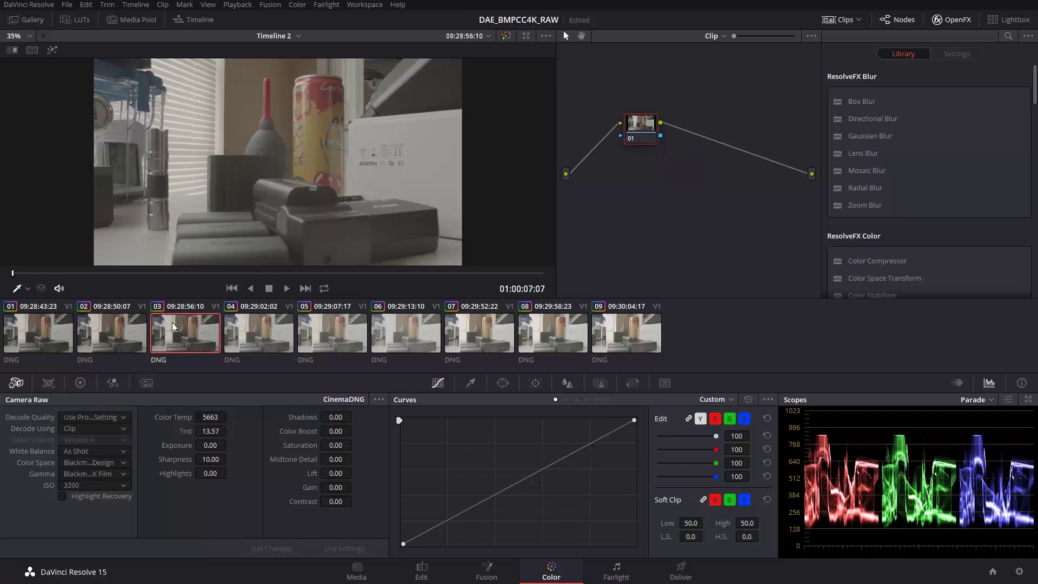
- Enable Highlight Recovery in the Camera Raw settings of clips 01, 02 and 03
{"action": "left_click", "coordinate": [125, 332]}
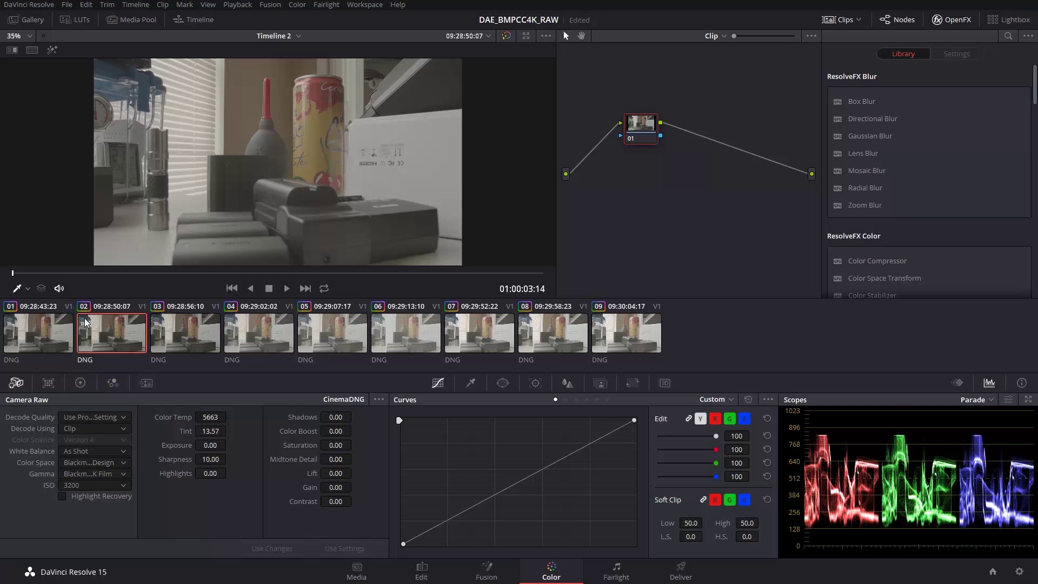
{"action": "left_click", "coordinate": [37, 333]}
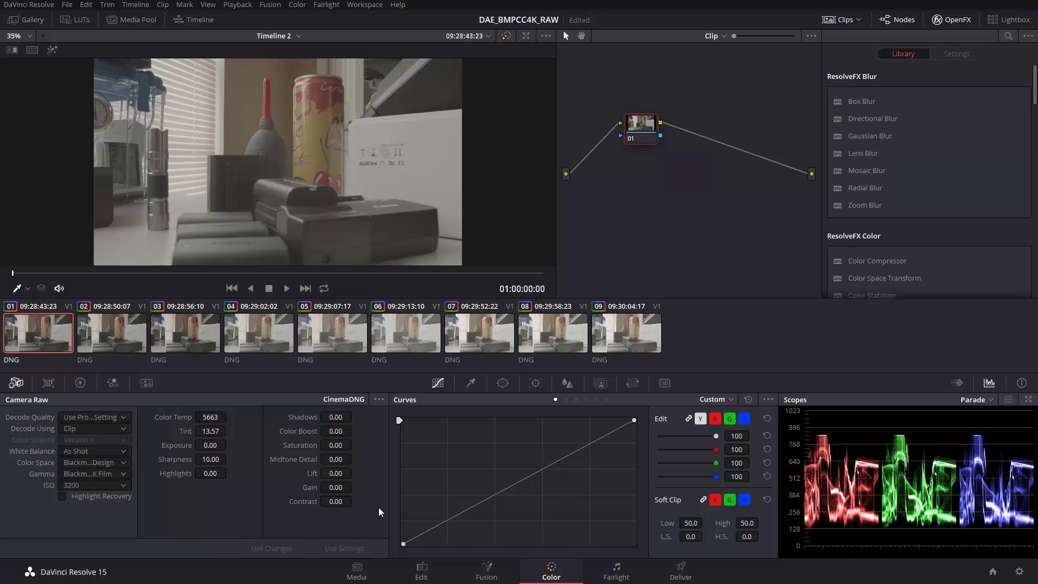
{"action": "left_click", "coordinate": [62, 496]}
{"action": "left_click", "coordinate": [97, 333]}
{"action": "left_click", "coordinate": [182, 351]}
{"action": "left_click", "coordinate": [62, 496]}
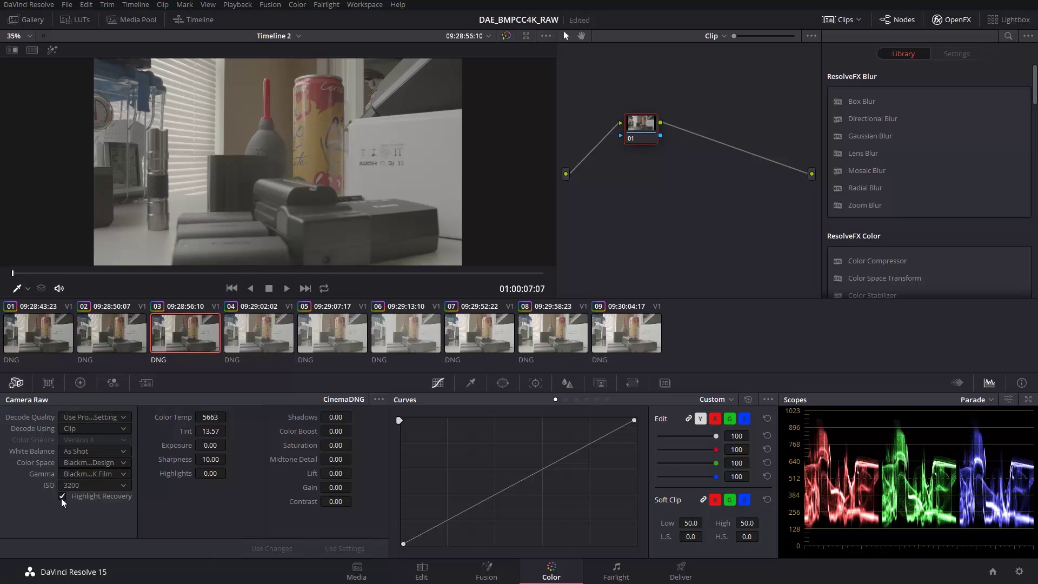
- Compare the images and parade scopes of clips 01, 02 and 03 with Highlight Recovery enabled
{"action": "left_click", "coordinate": [131, 338]}
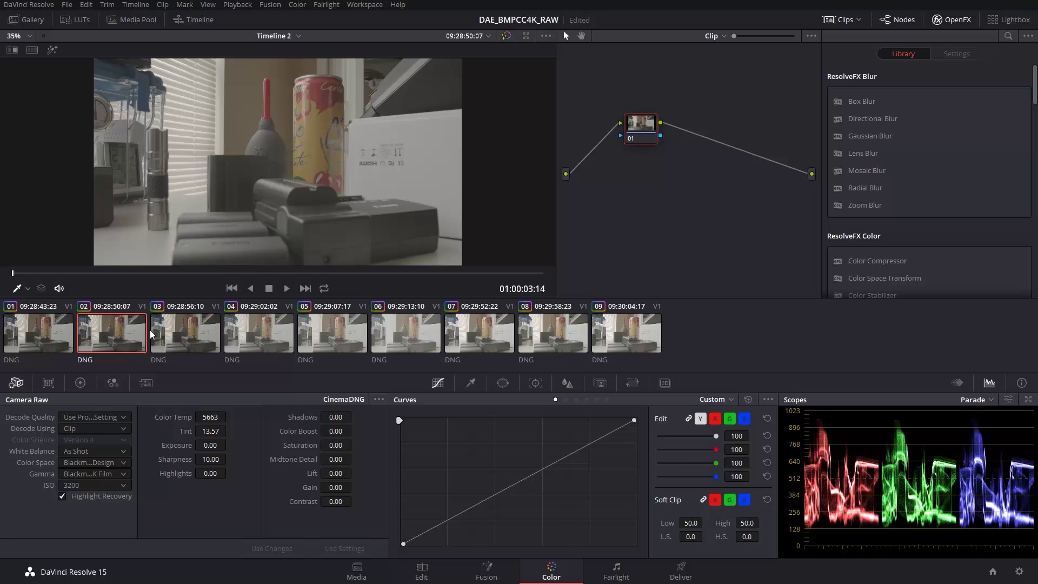
{"action": "left_click", "coordinate": [70, 327]}
{"action": "left_click", "coordinate": [95, 329]}
{"action": "left_click", "coordinate": [216, 327]}
{"action": "left_click", "coordinate": [111, 335]}
{"action": "left_click", "coordinate": [43, 336]}
{"action": "left_click", "coordinate": [127, 334]}
{"action": "left_click", "coordinate": [185, 338]}
{"action": "left_click", "coordinate": [98, 334]}
{"action": "left_click", "coordinate": [53, 332]}
{"action": "left_click", "coordinate": [121, 329]}
{"action": "left_click", "coordinate": [192, 333]}
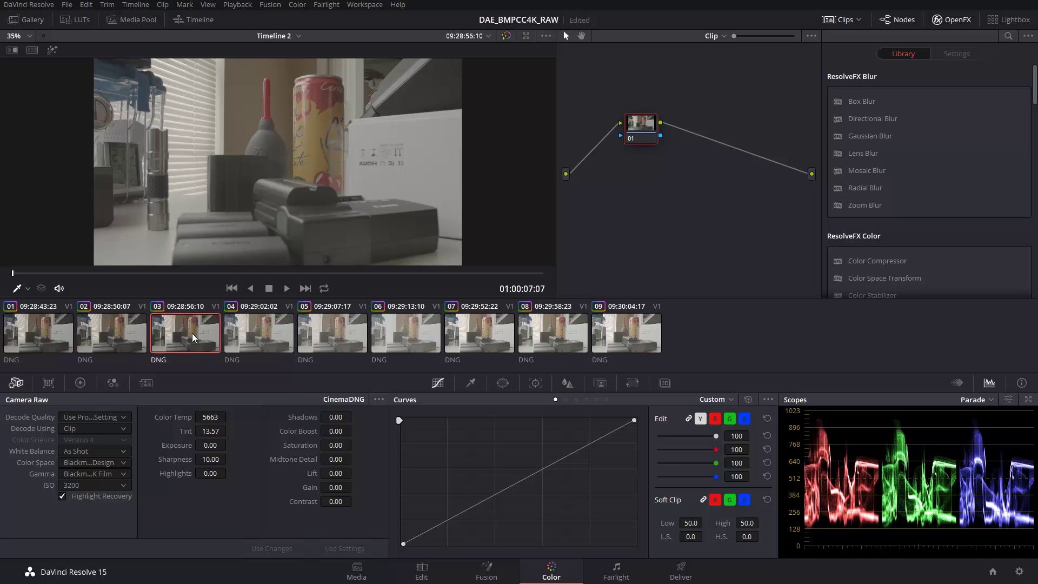
{"action": "left_click", "coordinate": [97, 332]}
{"action": "left_click", "coordinate": [70, 332]}
{"action": "left_click", "coordinate": [124, 336]}
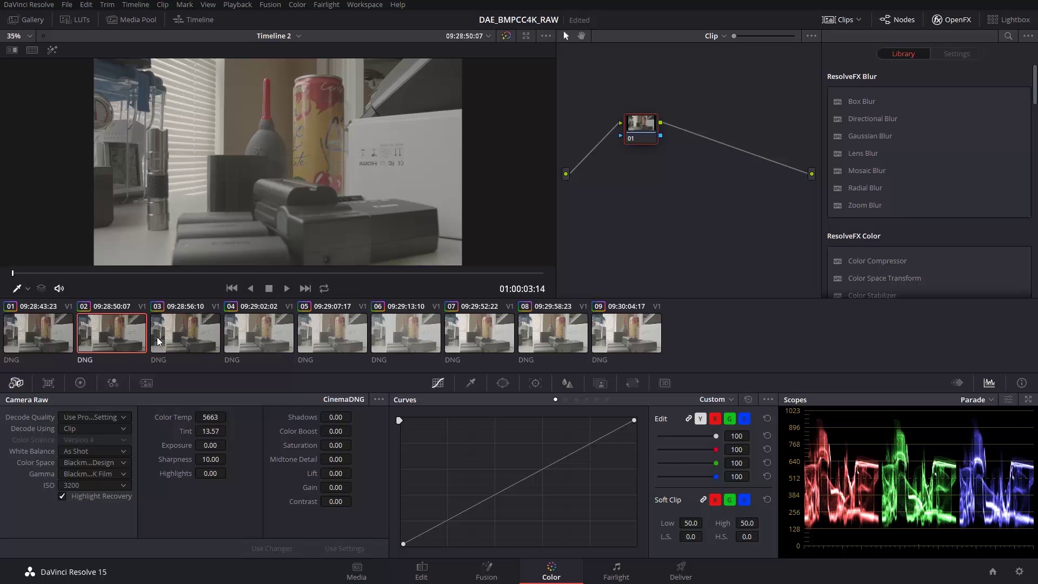
{"action": "left_click", "coordinate": [201, 338]}
{"action": "left_click", "coordinate": [99, 324]}
{"action": "left_click", "coordinate": [40, 327]}
{"action": "left_click", "coordinate": [97, 329]}
{"action": "left_click", "coordinate": [196, 334]}
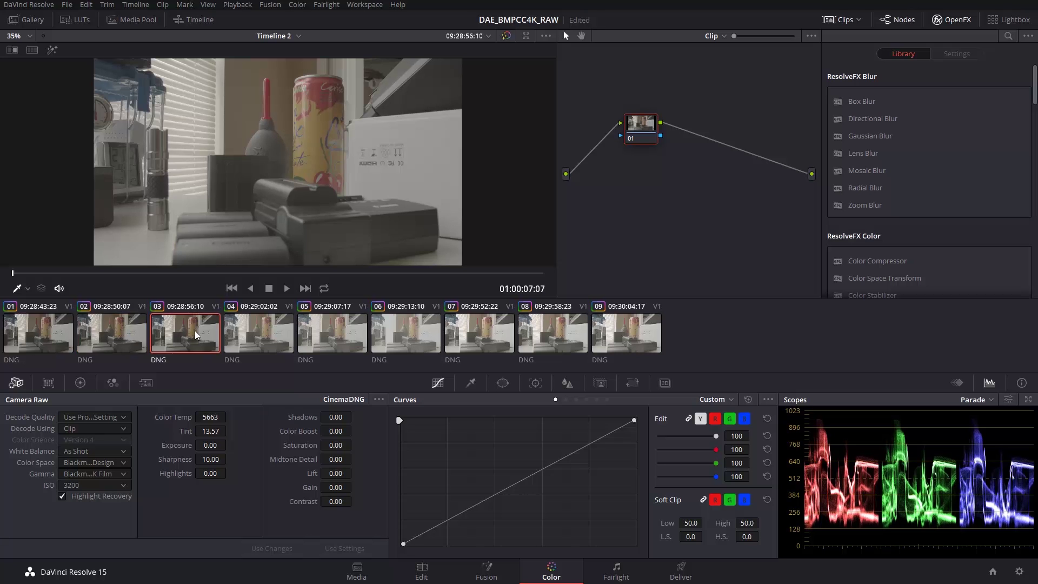
{"action": "left_click", "coordinate": [81, 336]}
- Review the ISO of clips 07, 08 and 09, and set the Camera Raw ISO of clips 07 and 09 to 3200
{"action": "left_click", "coordinate": [485, 335]}
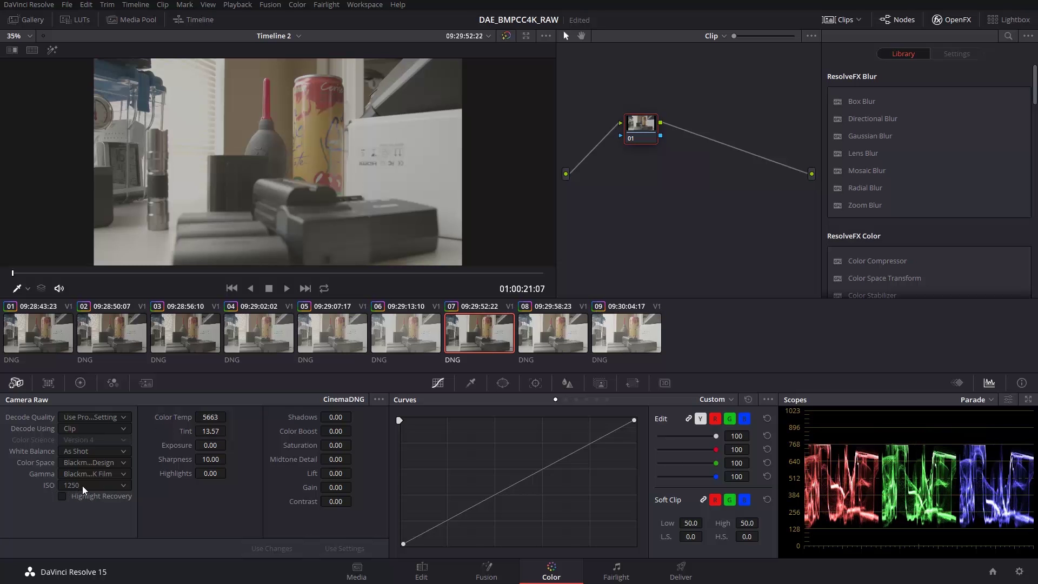
{"action": "key", "text": "Down"}
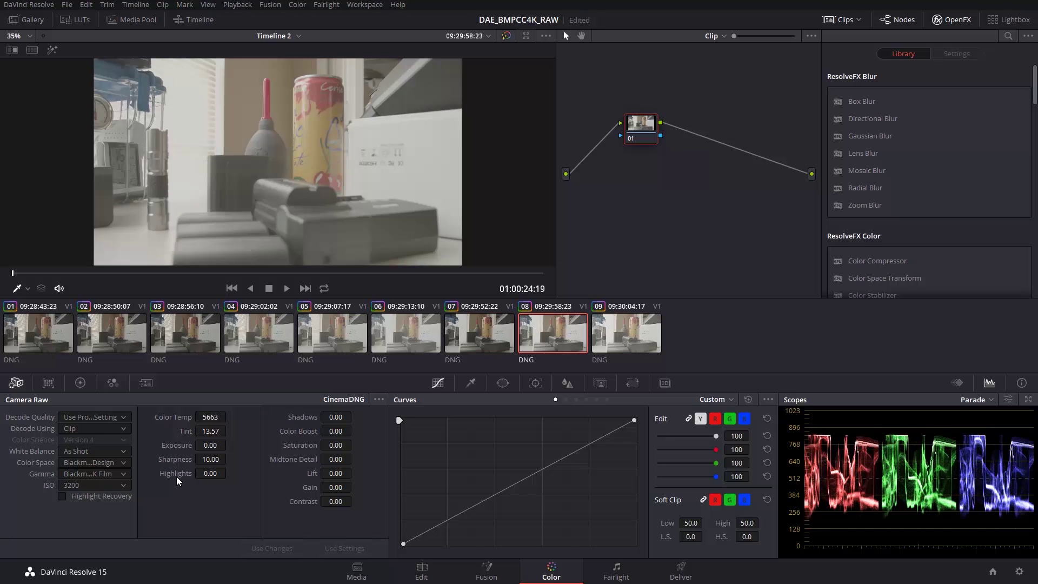
{"action": "left_click", "coordinate": [631, 319]}
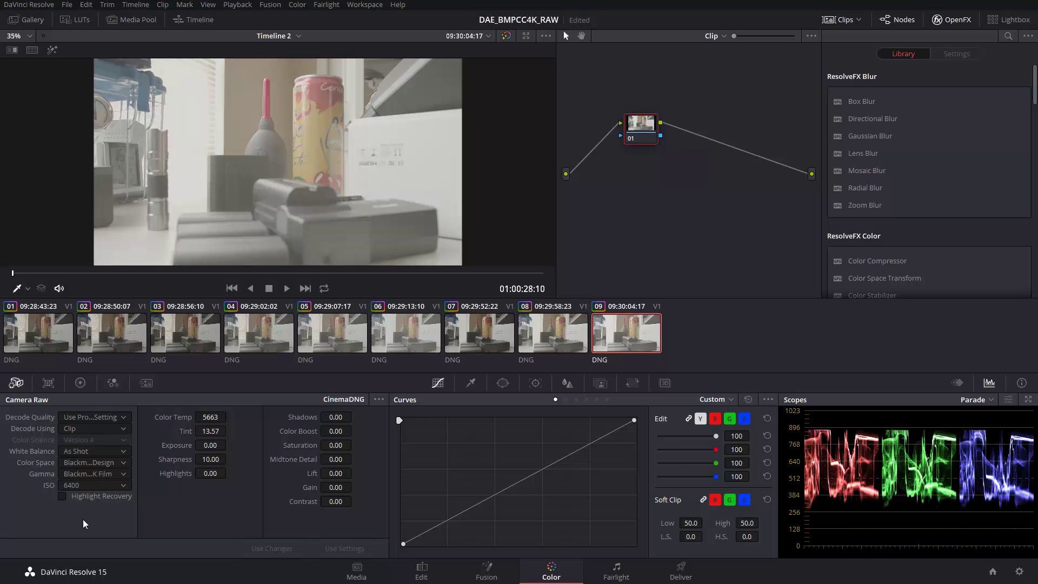
{"action": "left_click", "coordinate": [480, 342]}
{"action": "left_click", "coordinate": [116, 486]}
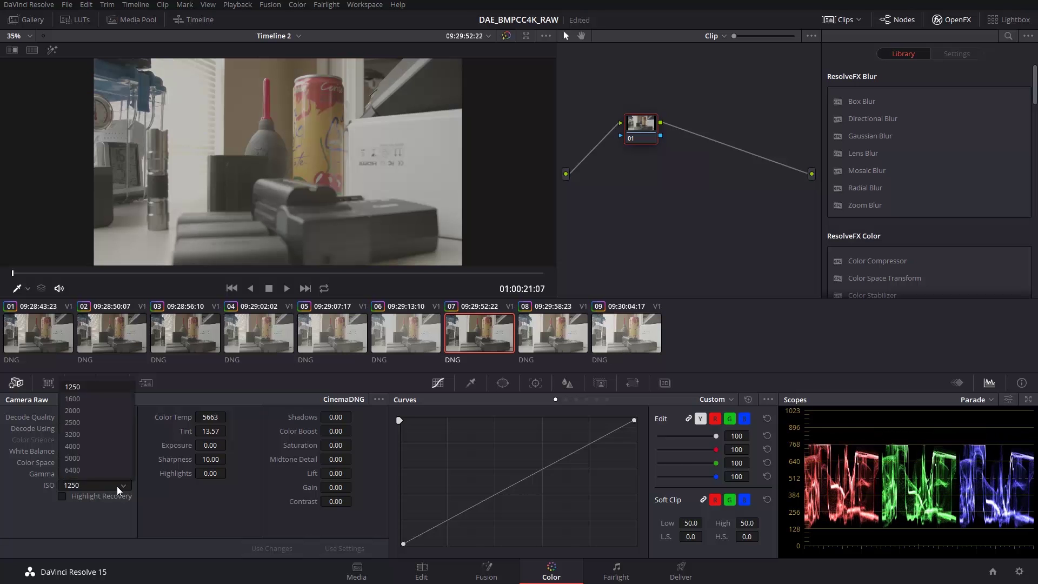
{"action": "left_click", "coordinate": [87, 429]}
{"action": "left_click", "coordinate": [634, 332]}
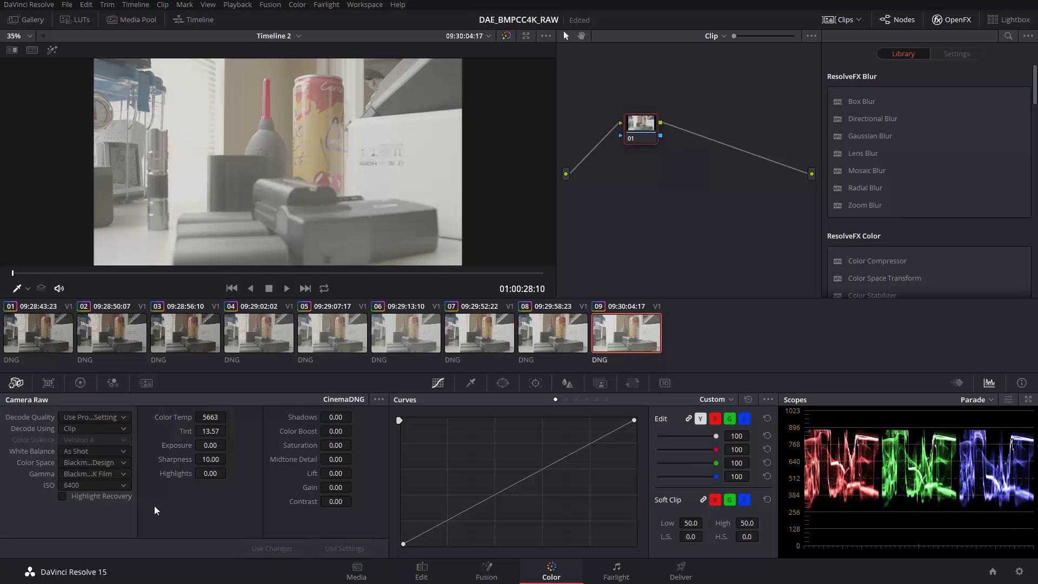
{"action": "left_click", "coordinate": [118, 486]}
{"action": "left_click", "coordinate": [95, 429]}
- Enable Highlight Recovery in the Camera Raw settings of clips 07, 08 and 09
{"action": "left_click", "coordinate": [547, 333]}
{"action": "left_click", "coordinate": [470, 330]}
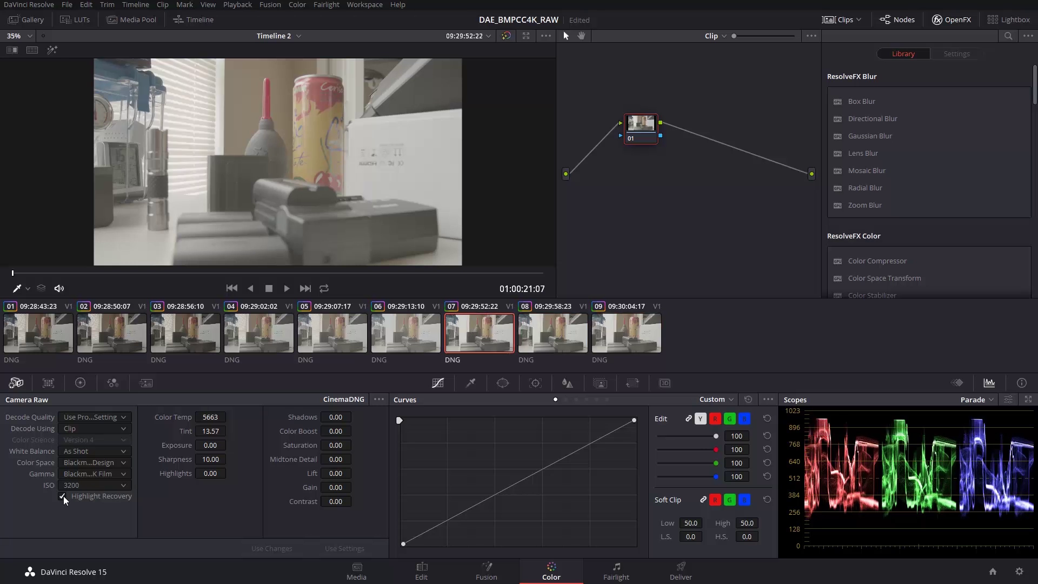
{"action": "left_click", "coordinate": [543, 333]}
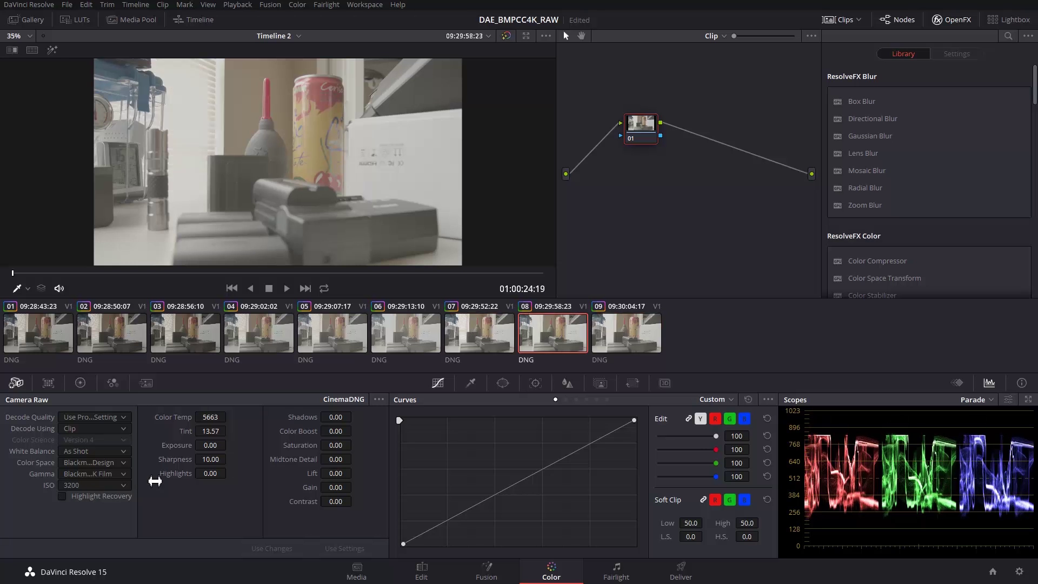
{"action": "left_click", "coordinate": [62, 496]}
{"action": "left_click", "coordinate": [623, 346]}
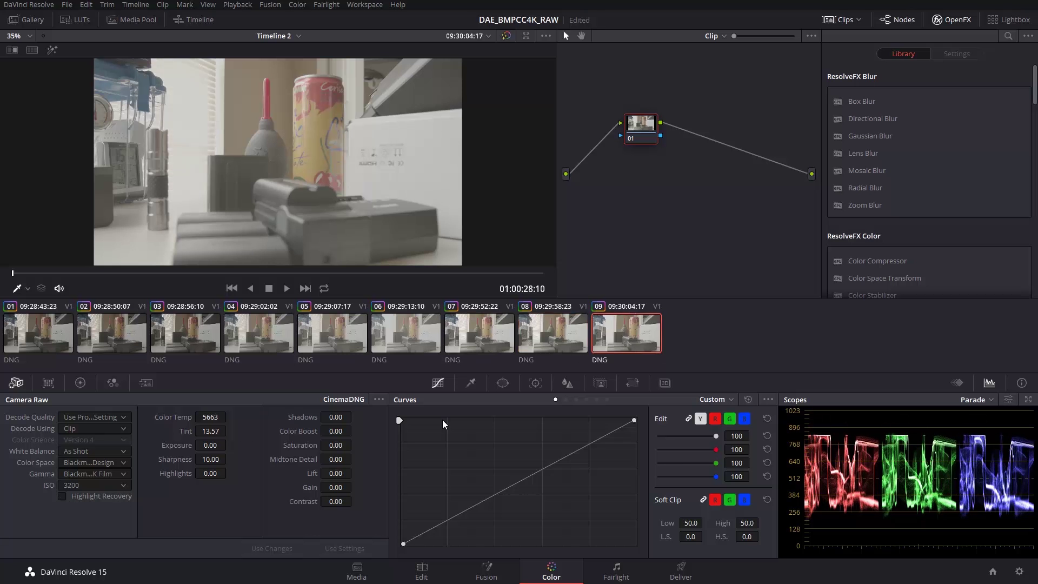
{"action": "left_click", "coordinate": [63, 497]}
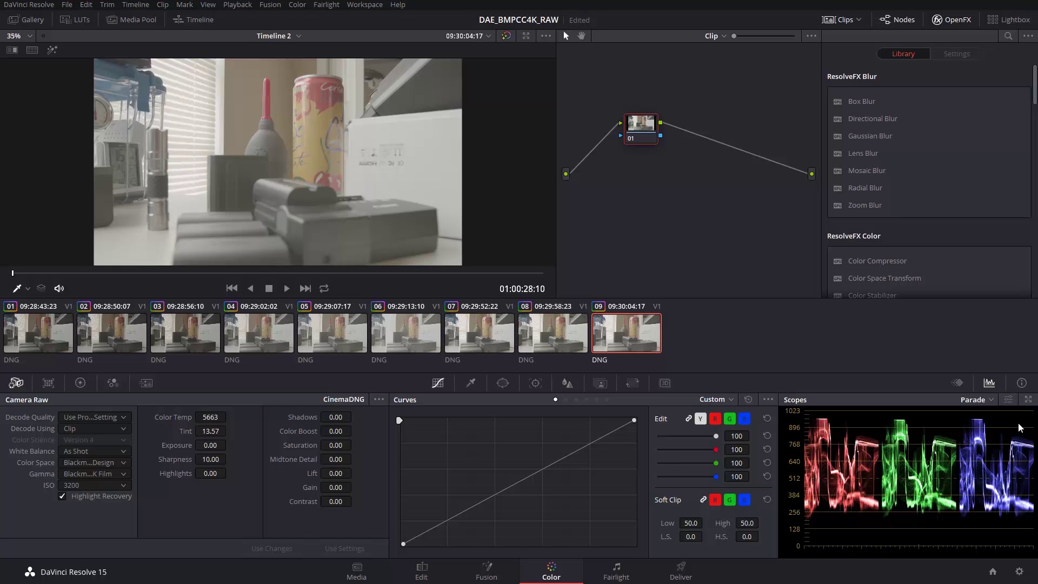
- Compare the images and parade scopes of clips 07, 08 and 09 at matching ISO with Highlight Recovery enabled
{"action": "left_click", "coordinate": [466, 326]}
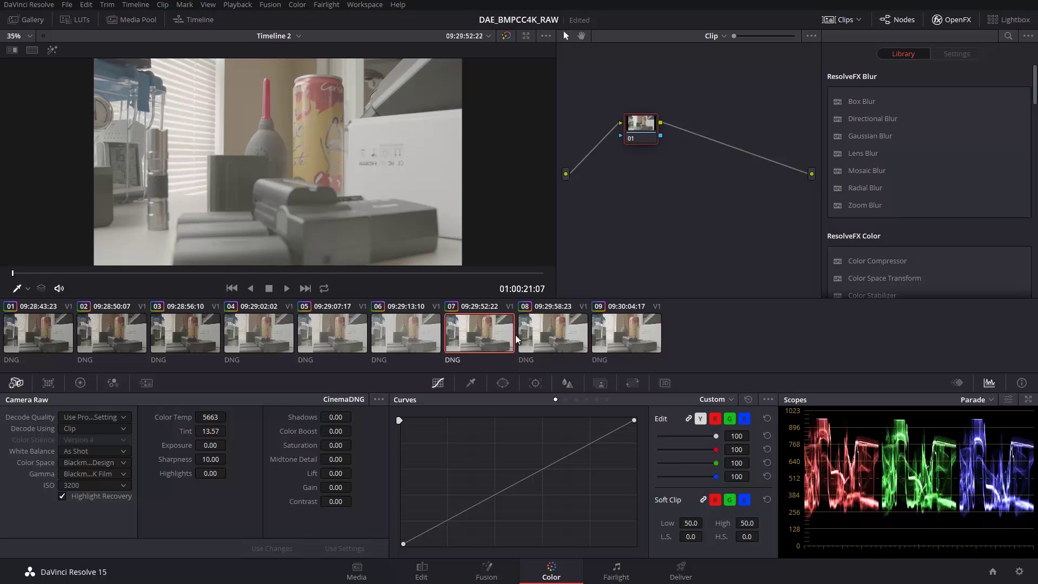
{"action": "left_click", "coordinate": [539, 334]}
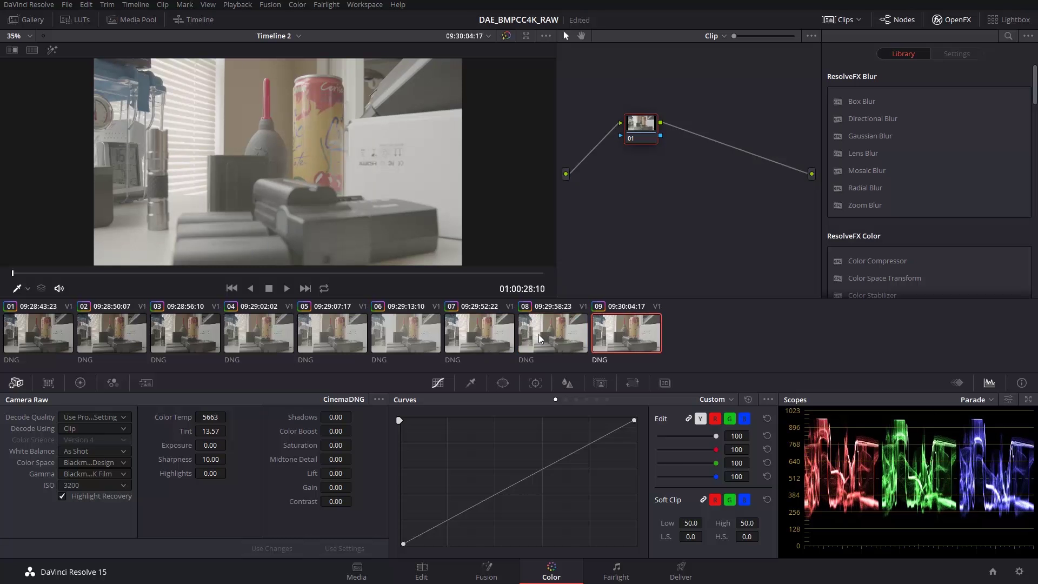
{"action": "left_click", "coordinate": [498, 339]}
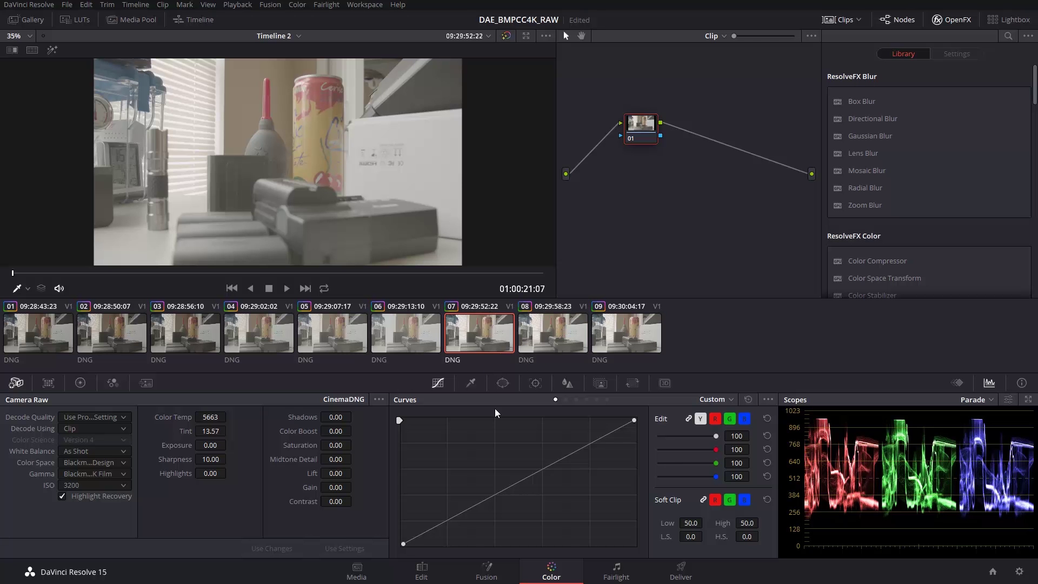
{"action": "left_click", "coordinate": [574, 338]}
{"action": "left_click", "coordinate": [637, 339]}
{"action": "left_click", "coordinate": [553, 338]}
{"action": "left_click", "coordinate": [496, 334]}
{"action": "left_click", "coordinate": [569, 333]}
{"action": "left_click", "coordinate": [647, 338]}
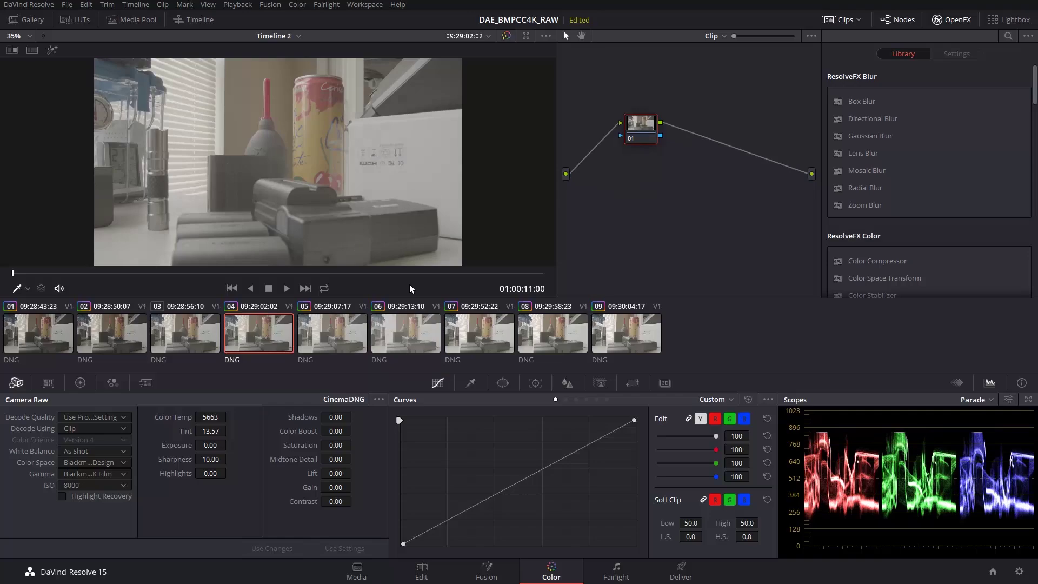
- Review the image and Camera Raw ISO of clips 04 to 06 and of clips 01 to 03
{"action": "left_click", "coordinate": [346, 331]}
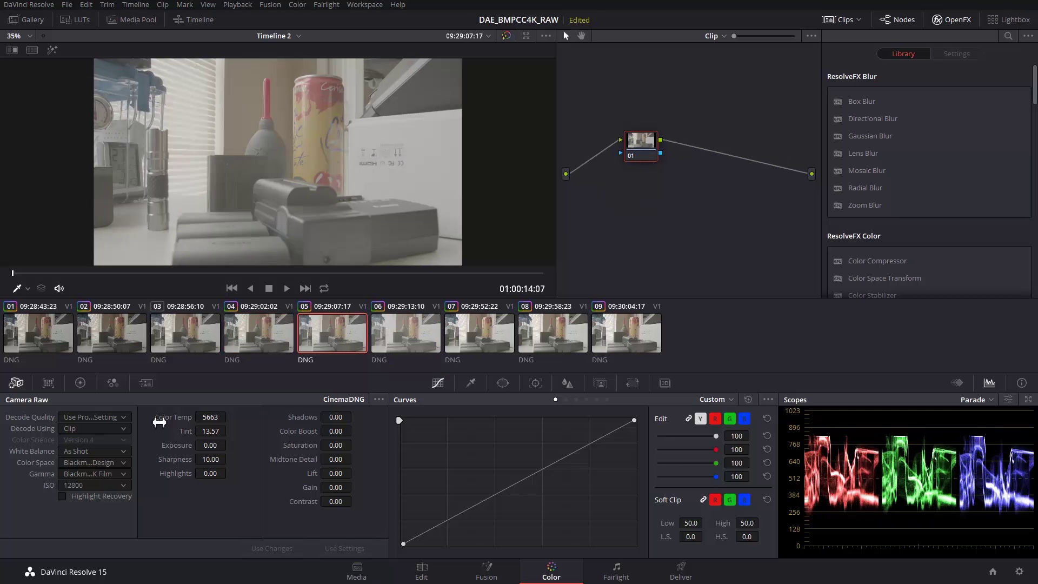
{"action": "left_click", "coordinate": [393, 339]}
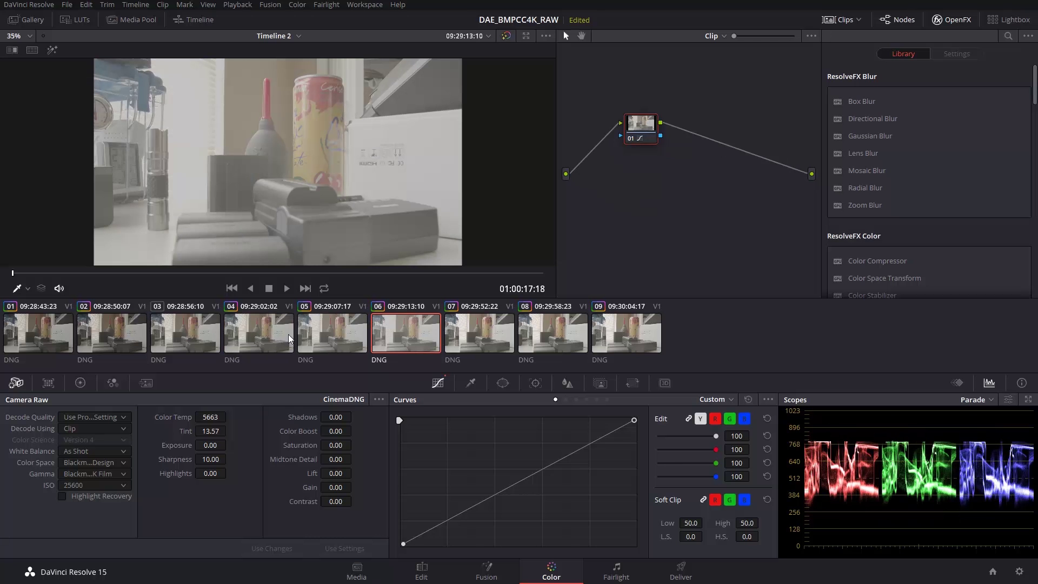
{"action": "left_click", "coordinate": [271, 331]}
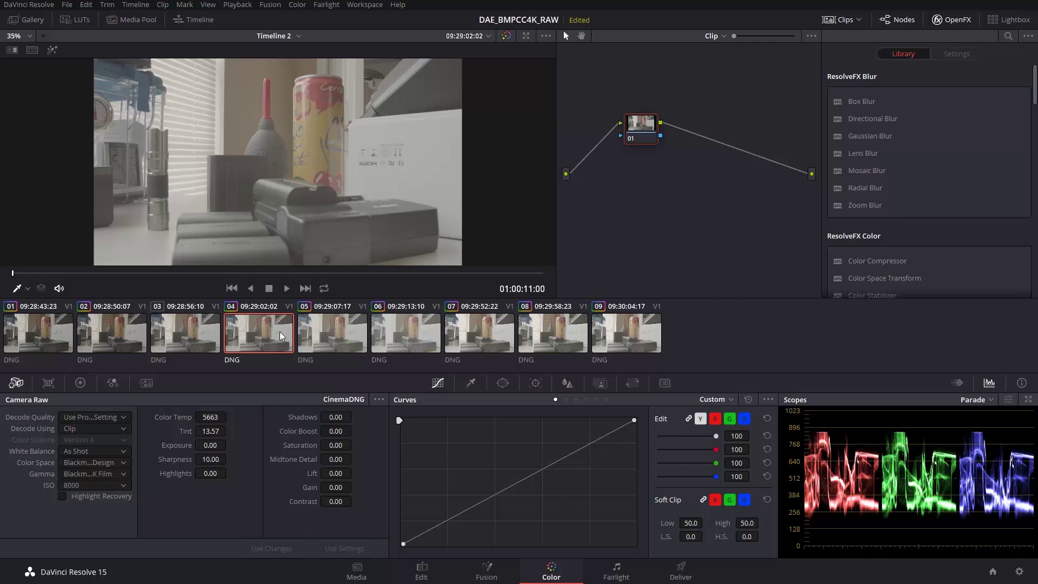
{"action": "left_click", "coordinate": [33, 335]}
{"action": "left_click", "coordinate": [118, 332]}
{"action": "left_click", "coordinate": [188, 333]}
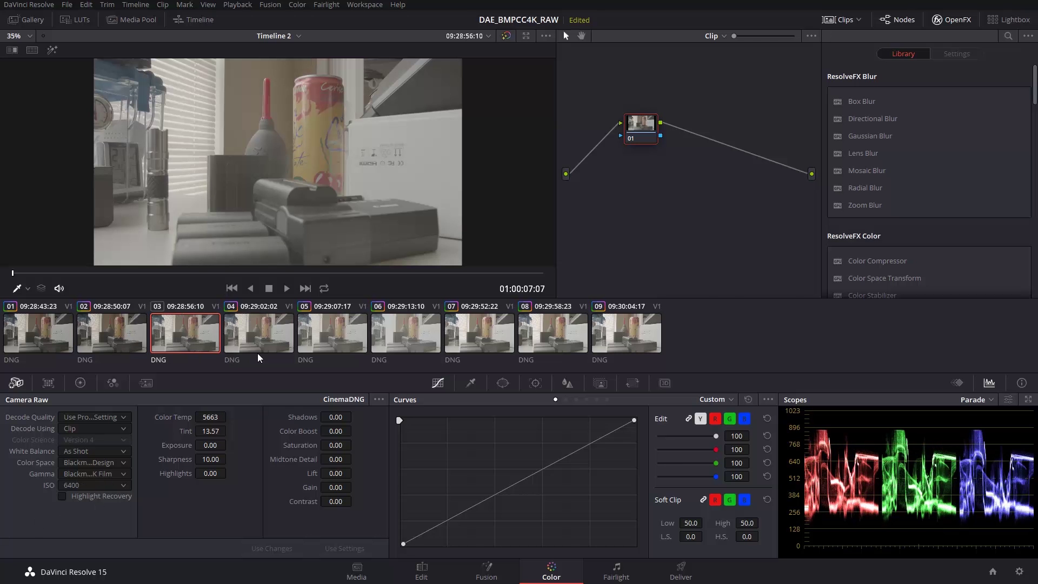
- Check which Camera Raw ISO options are available for clips 03 and 04
{"action": "left_click", "coordinate": [112, 485]}
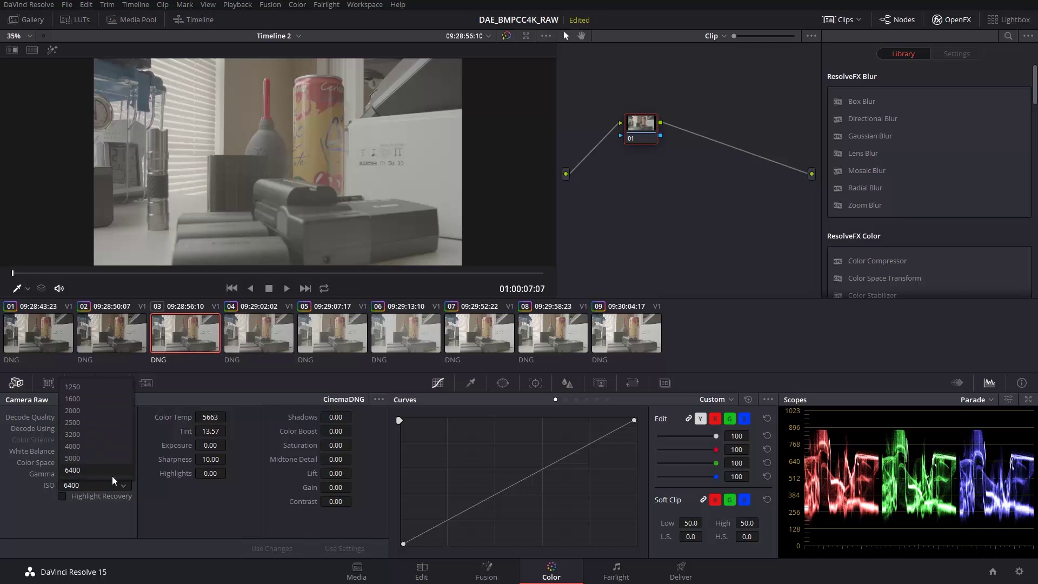
{"action": "left_click", "coordinate": [92, 512]}
{"action": "left_click", "coordinate": [271, 332]}
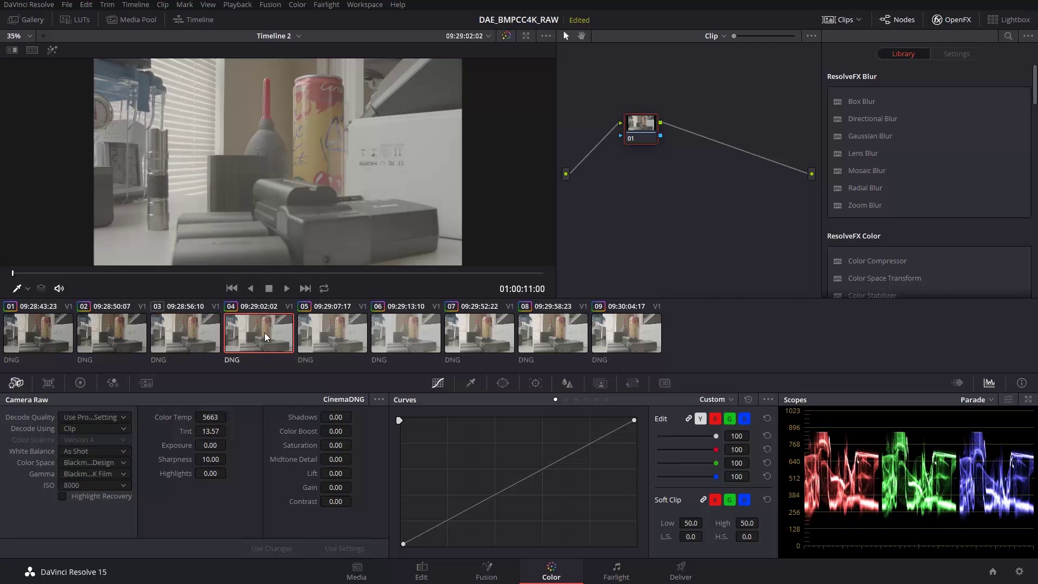
{"action": "left_click", "coordinate": [103, 485]}
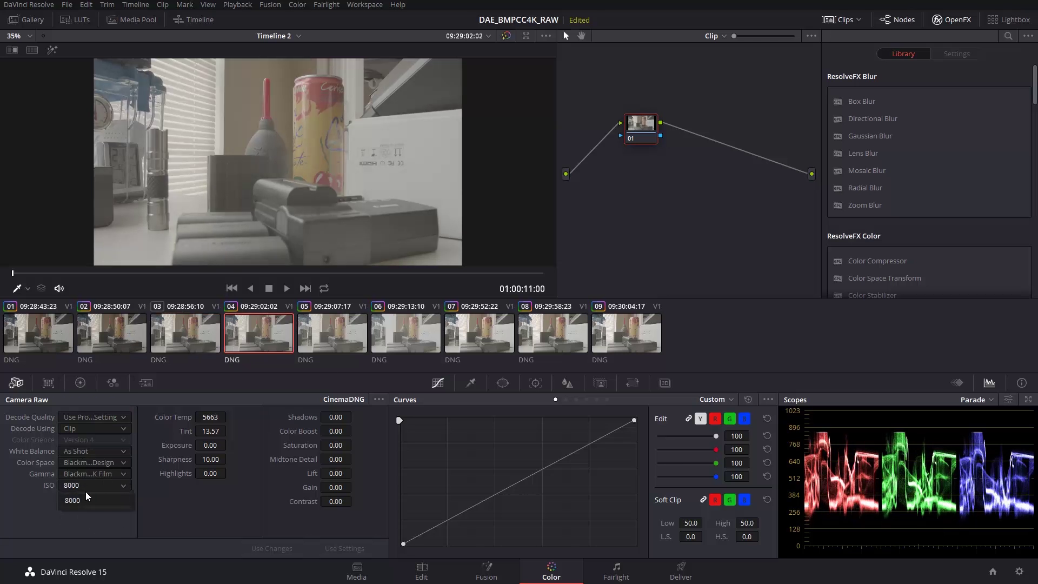
{"action": "left_click", "coordinate": [102, 502]}
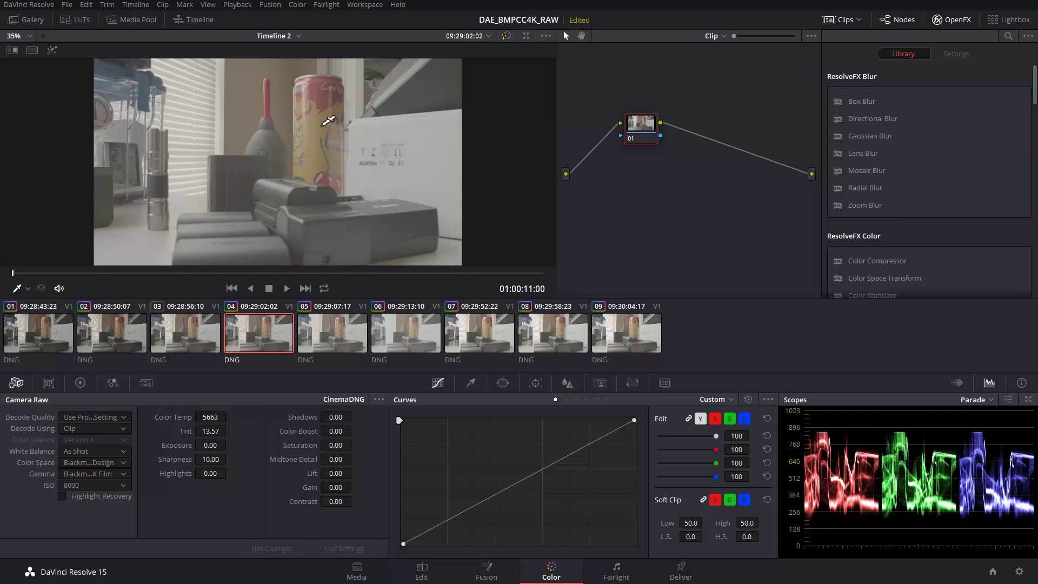
- Compare the images, ISO settings and parade scopes of clips 03 and 04 without Highlight Recovery
{"action": "left_click", "coordinate": [175, 341]}
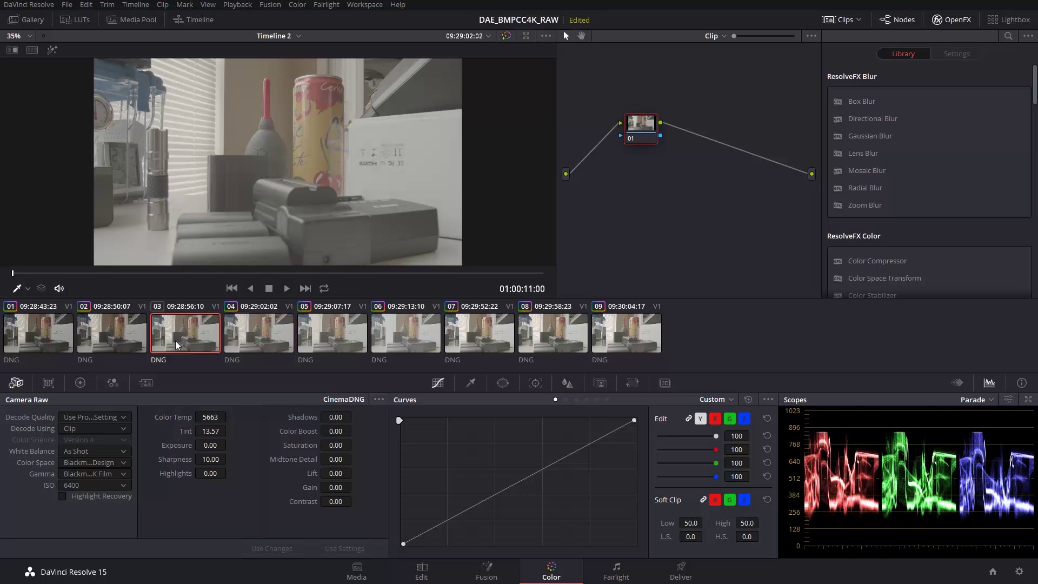
{"action": "left_click", "coordinate": [264, 335]}
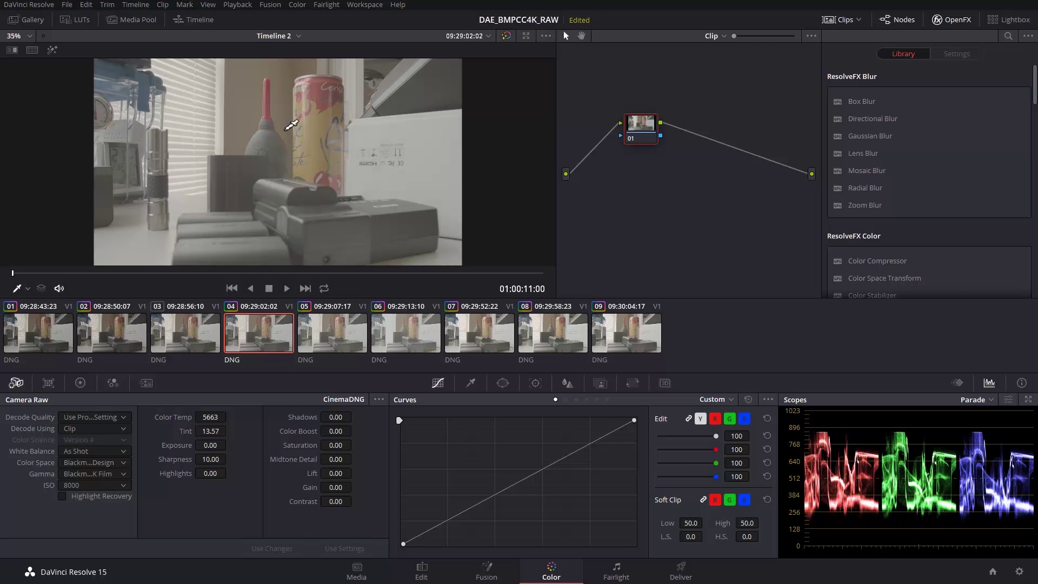
{"action": "left_click", "coordinate": [194, 332]}
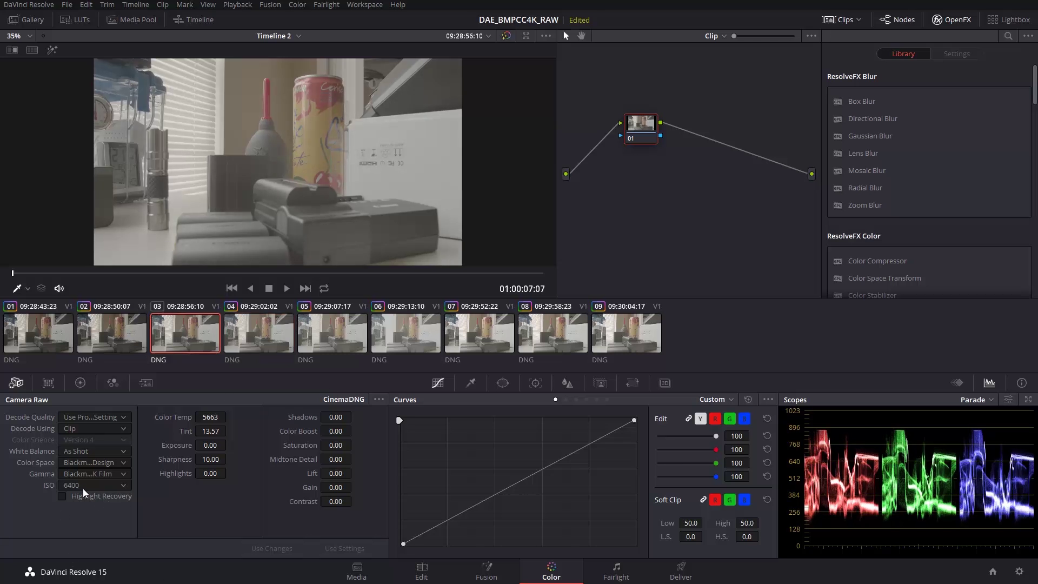
{"action": "left_click", "coordinate": [259, 331]}
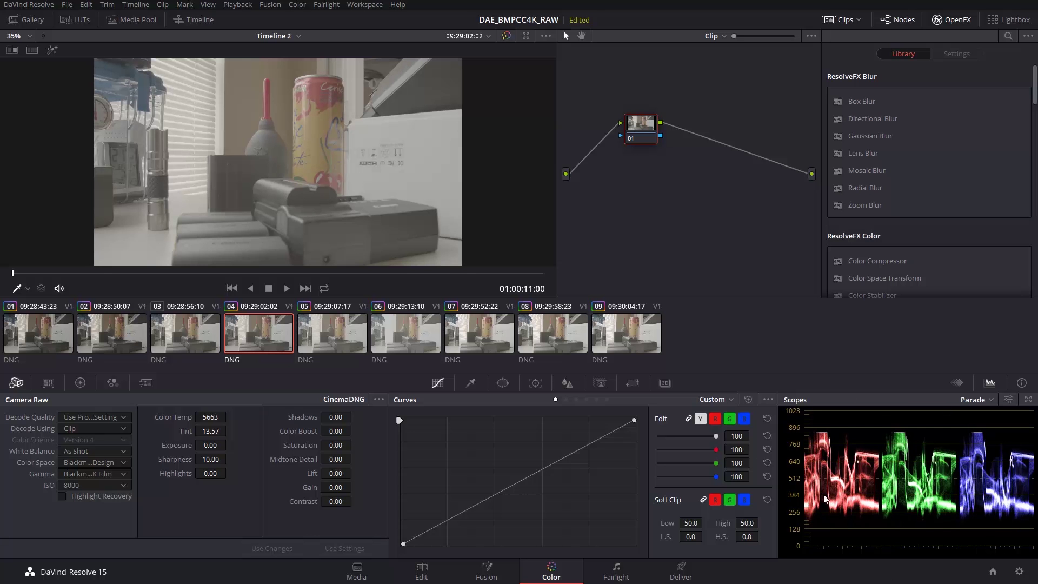
{"action": "left_click", "coordinate": [201, 334]}
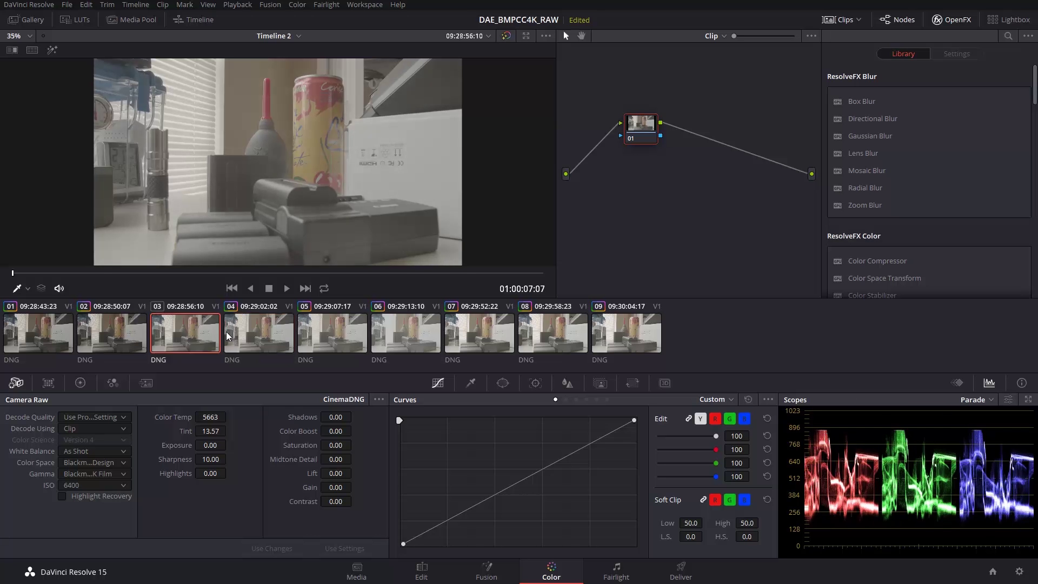
- Enable Highlight Recovery on clips 03 and 04 and compare their images and scopes
{"action": "left_click", "coordinate": [254, 331]}
{"action": "left_click", "coordinate": [260, 335]}
{"action": "left_click", "coordinate": [63, 494]}
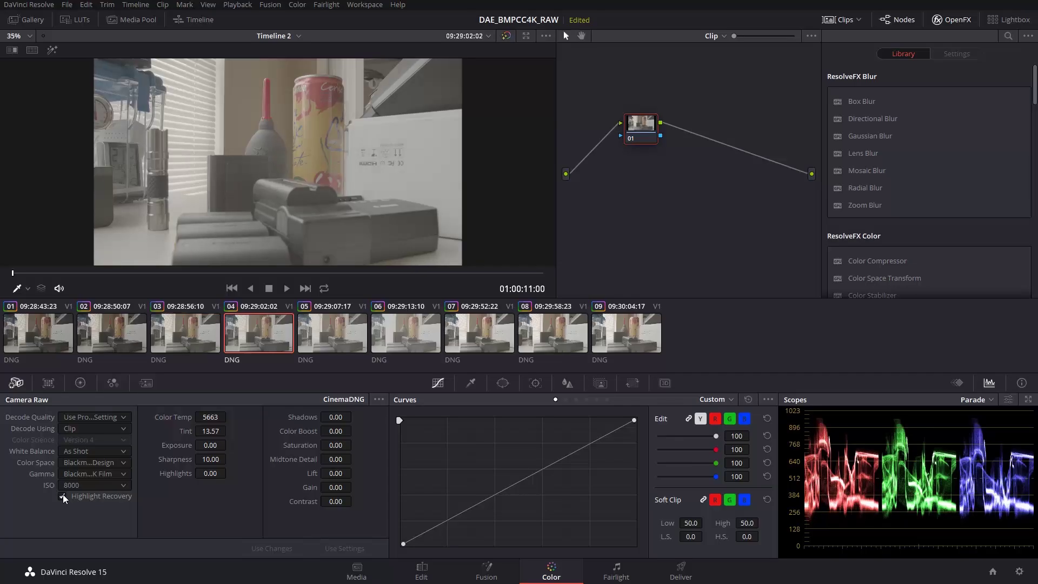
{"action": "left_click", "coordinate": [218, 335]}
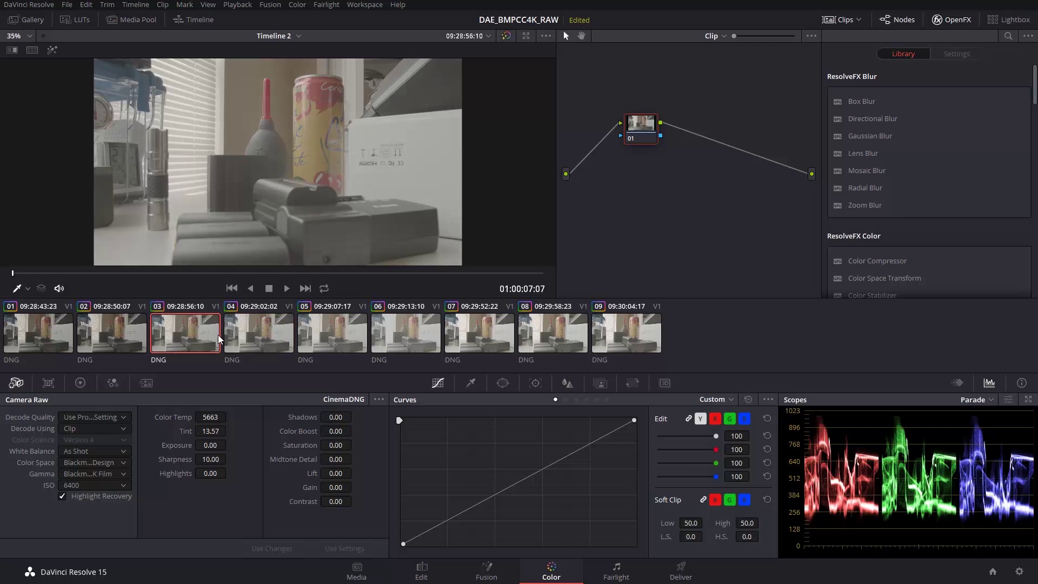
- Compare the images and parade scopes of clips 03 and 04 with Highlight Recovery enabled
{"action": "left_click", "coordinate": [255, 331]}
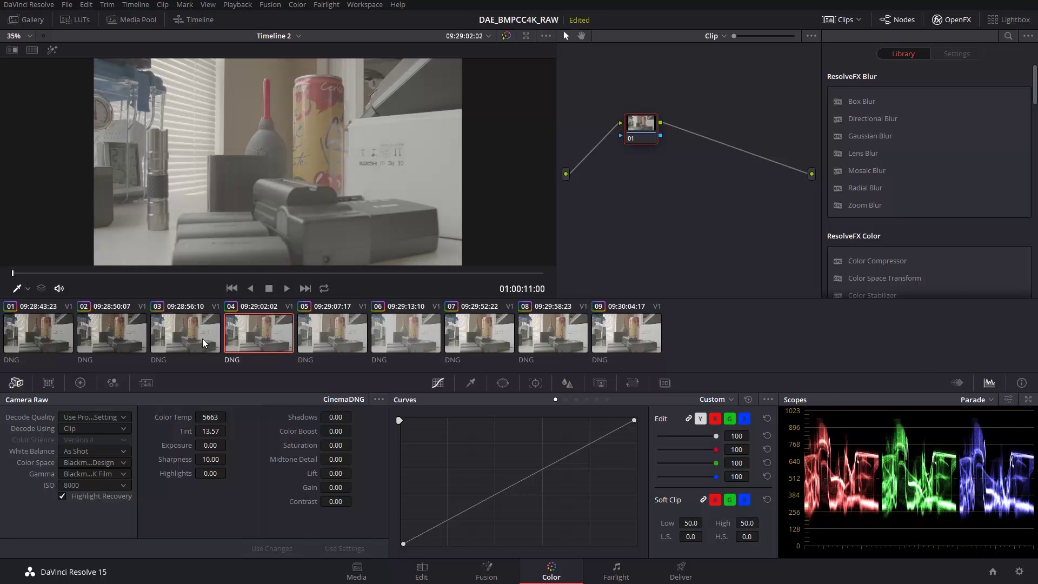
{"action": "left_click", "coordinate": [207, 340]}
{"action": "left_click", "coordinate": [259, 341]}
{"action": "left_click", "coordinate": [176, 323]}
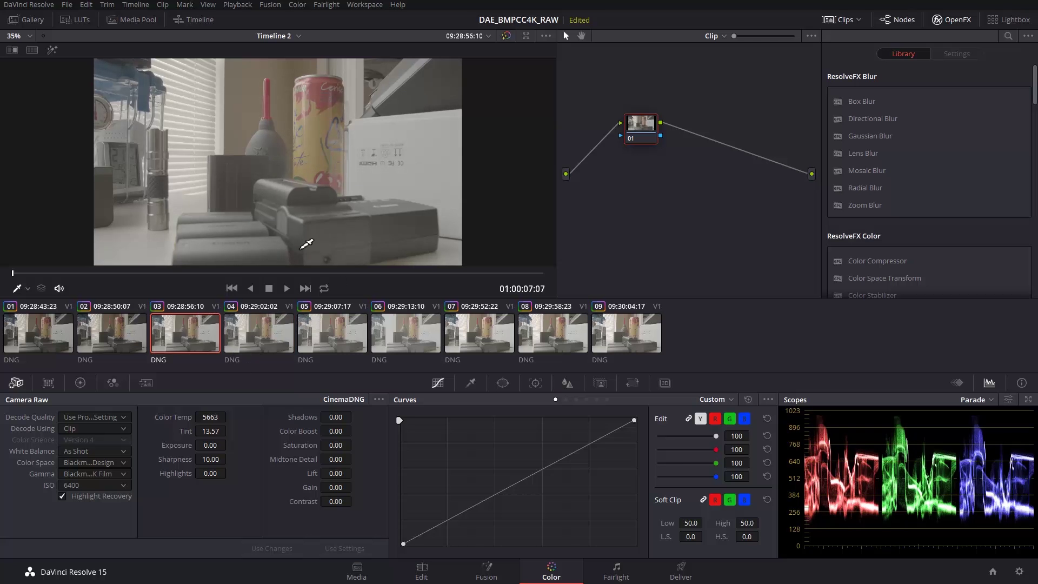
{"action": "left_click", "coordinate": [273, 344]}
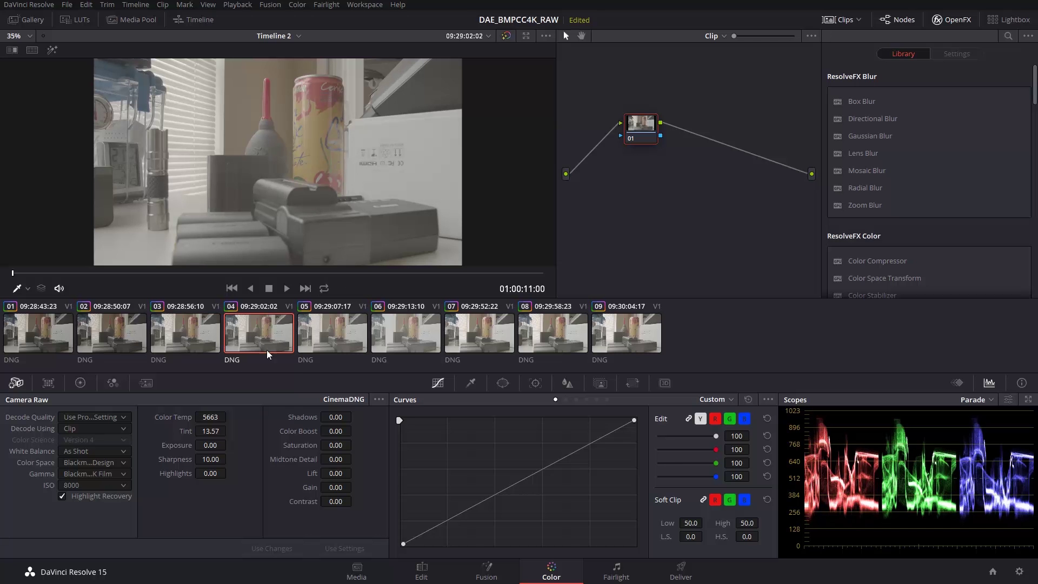
- Enable Highlight Recovery on clip 05 and compare its image and parade scope with clip 06
{"action": "left_click", "coordinate": [339, 327]}
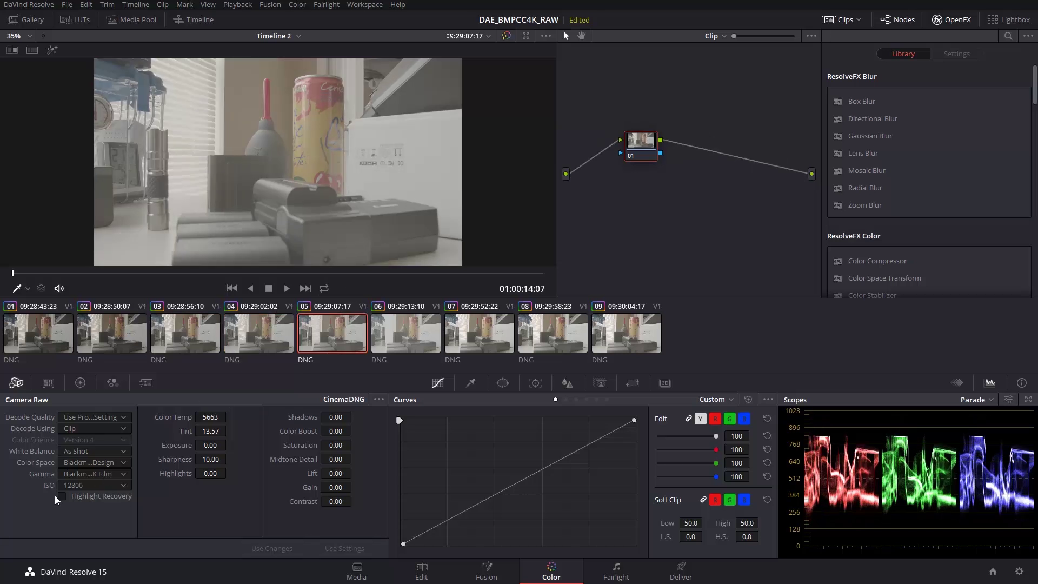
{"action": "left_click", "coordinate": [373, 358]}
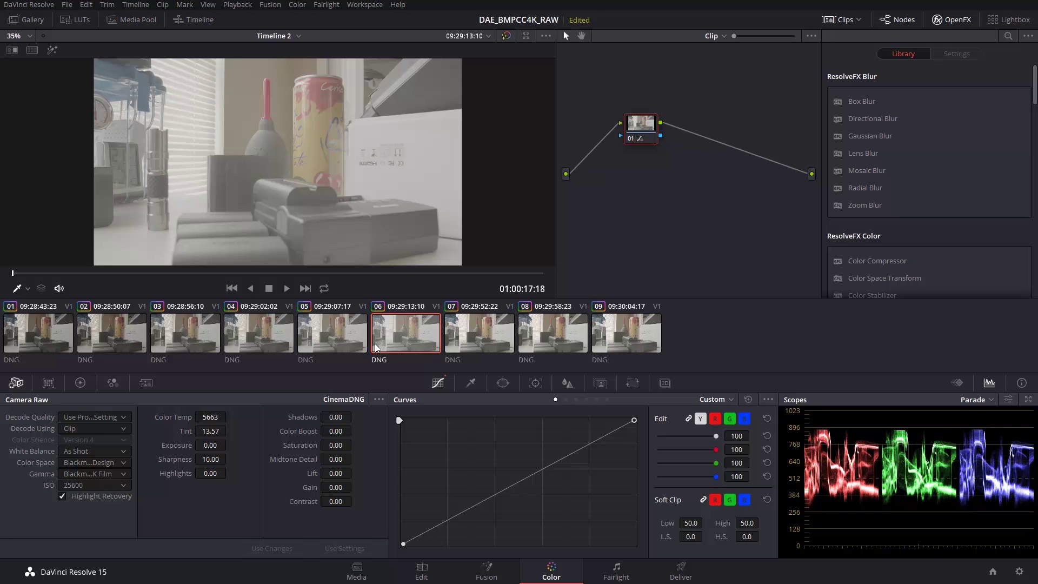
{"action": "left_click", "coordinate": [330, 335]}
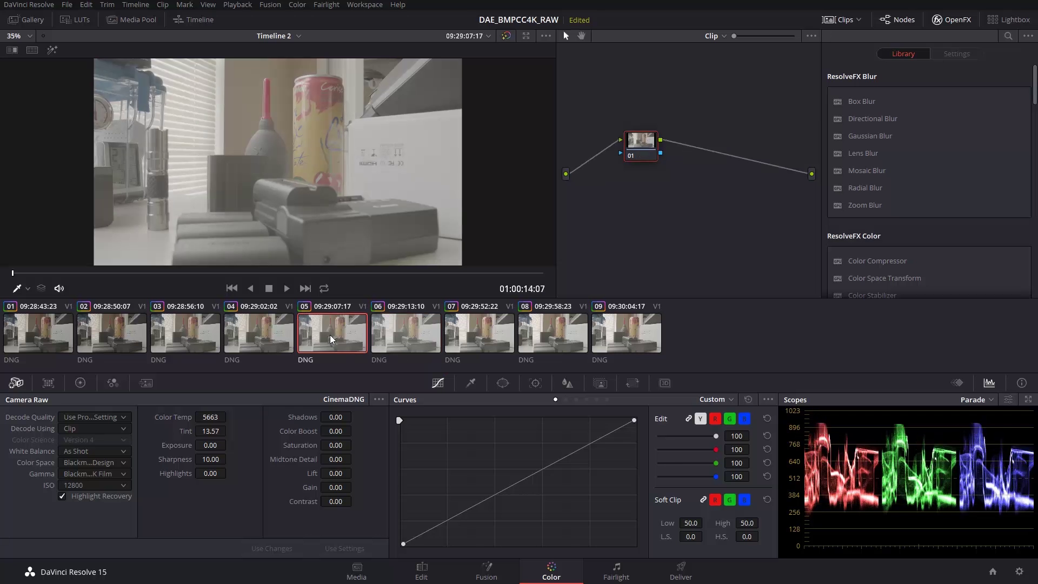
- Compare the highlights of clips 04 and 05 in the image and parade scope
{"action": "left_click", "coordinate": [265, 332]}
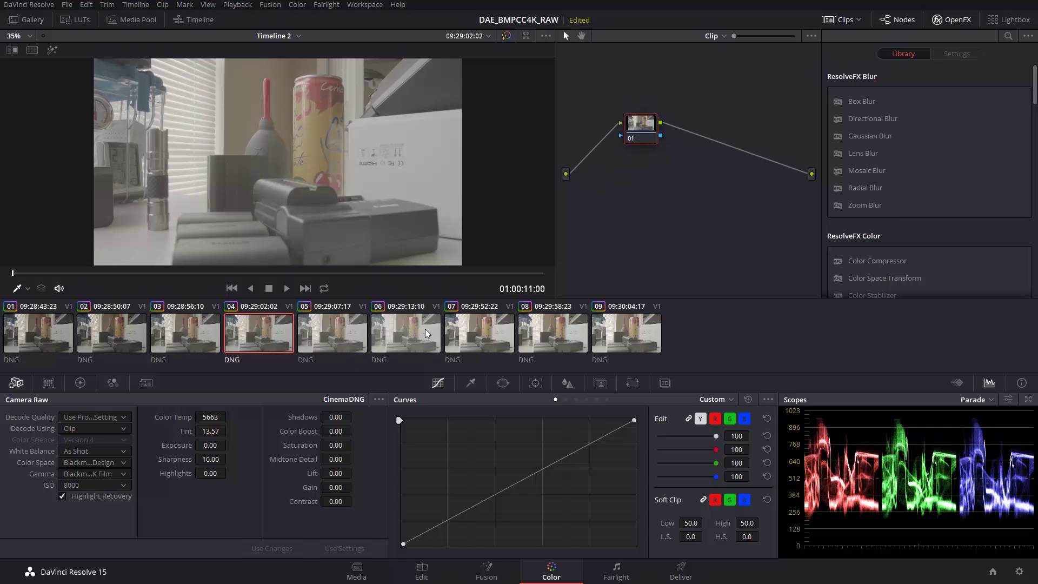
{"action": "left_click", "coordinate": [337, 336]}
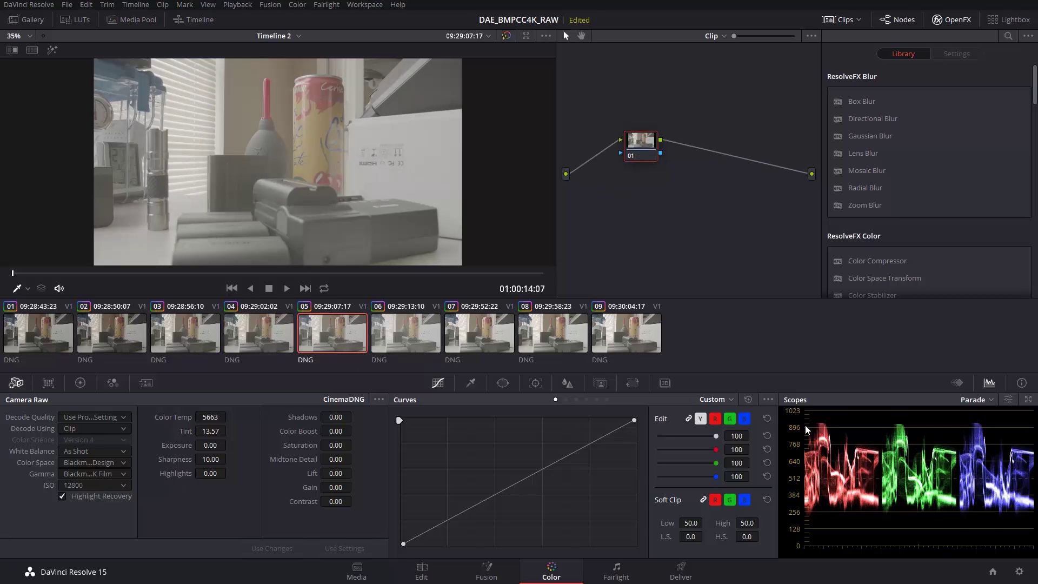
{"action": "left_click", "coordinate": [256, 327]}
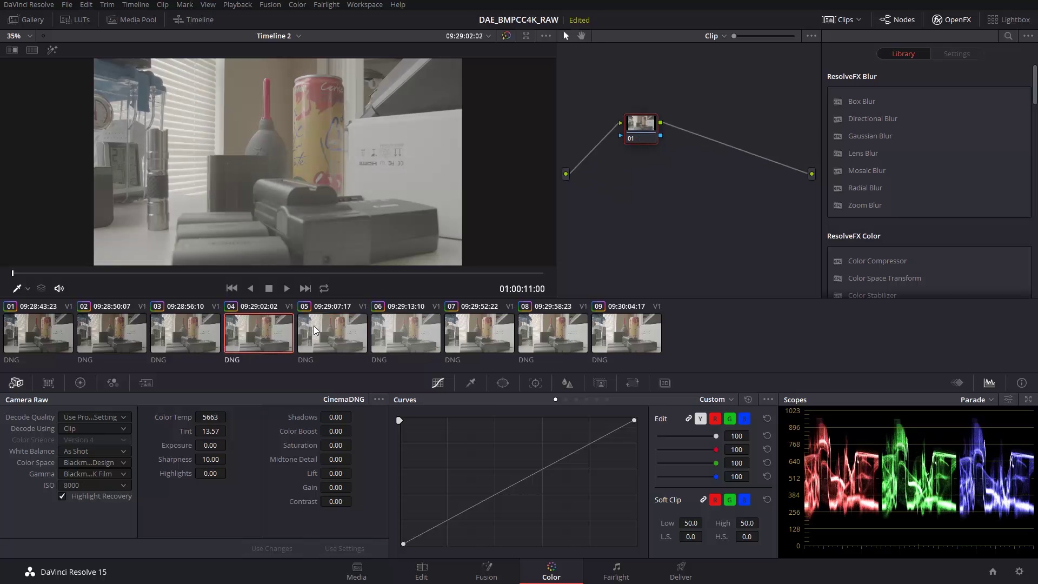
{"action": "left_click", "coordinate": [325, 326]}
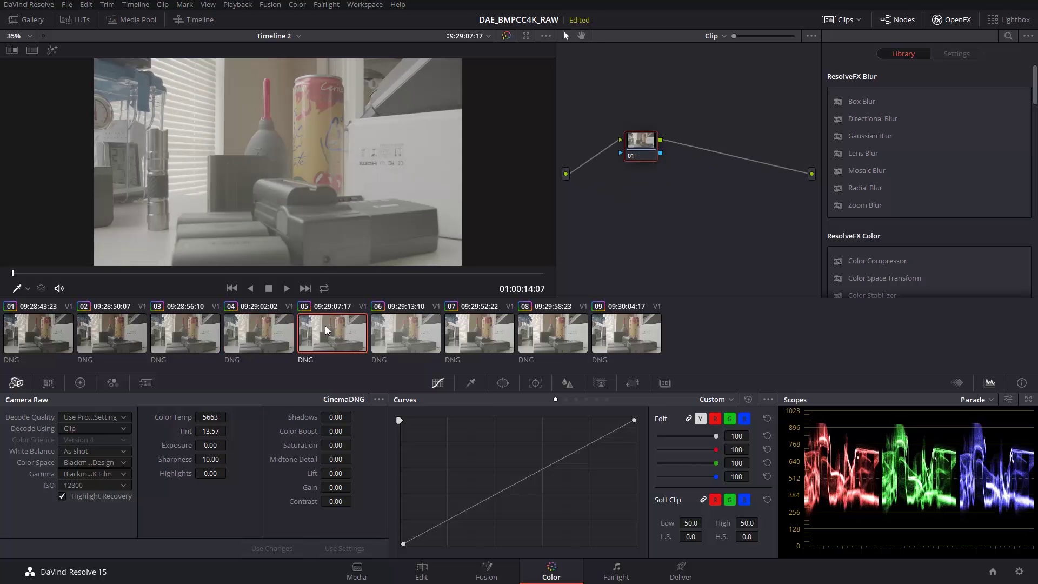
- Compare the images, Camera Raw ISO and parade scopes of clips 04, 05 and 06
{"action": "left_click", "coordinate": [414, 333]}
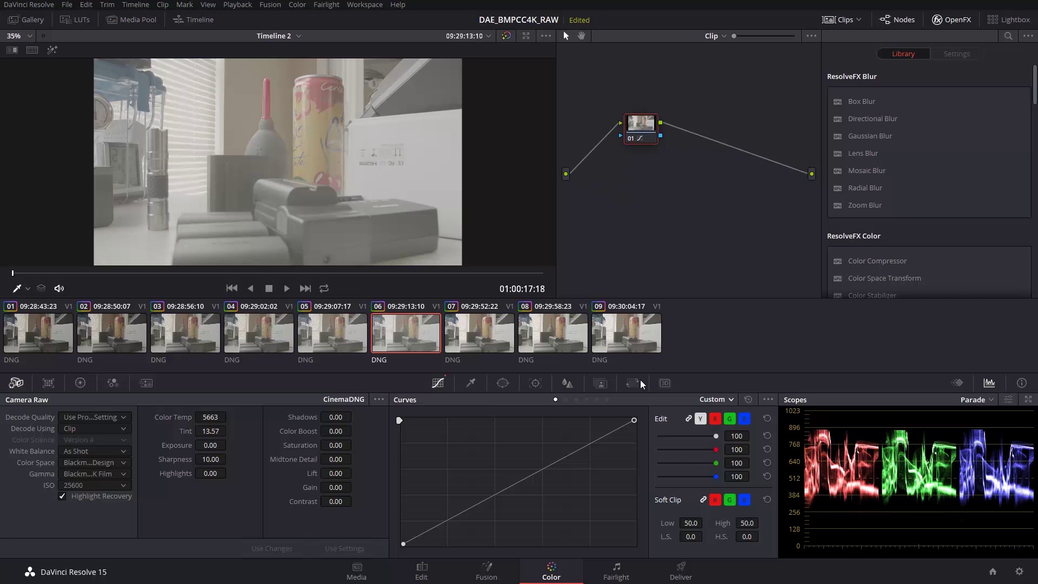
{"action": "left_click", "coordinate": [264, 338]}
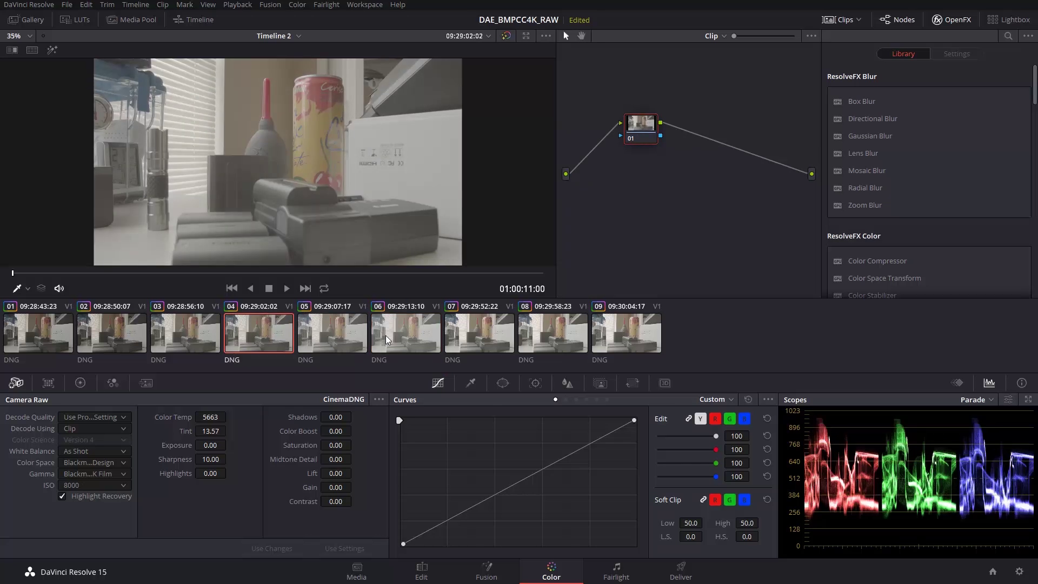
{"action": "left_click", "coordinate": [401, 326]}
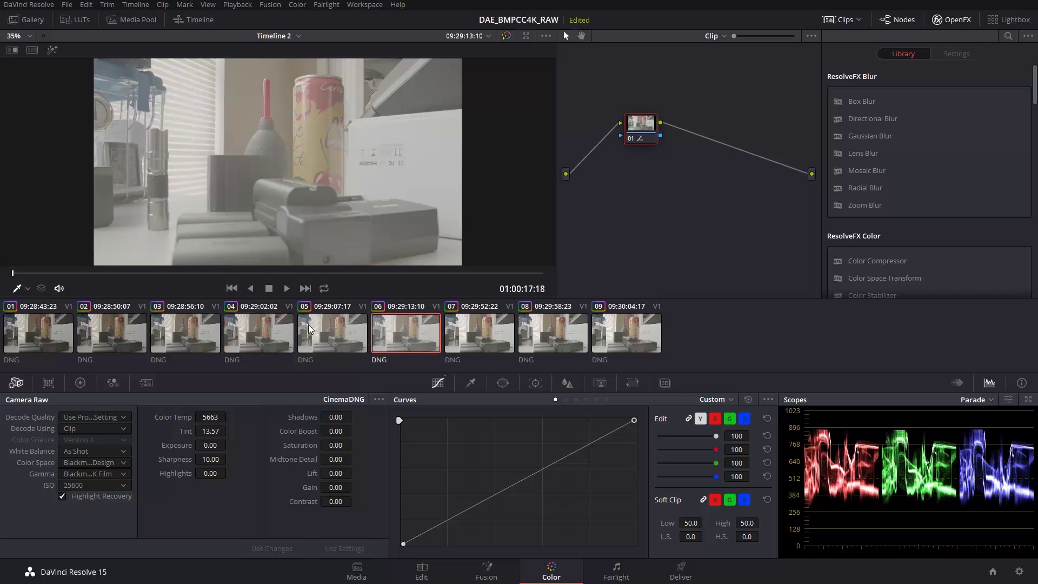
{"action": "left_click", "coordinate": [323, 333]}
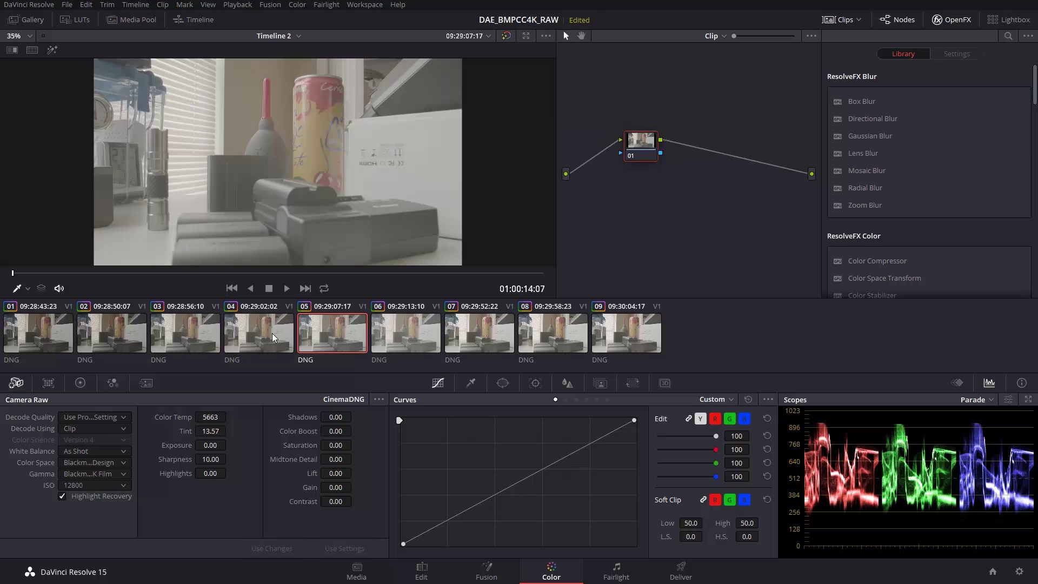
{"action": "left_click", "coordinate": [286, 346]}
{"action": "left_click", "coordinate": [346, 339]}
{"action": "left_click", "coordinate": [409, 330]}
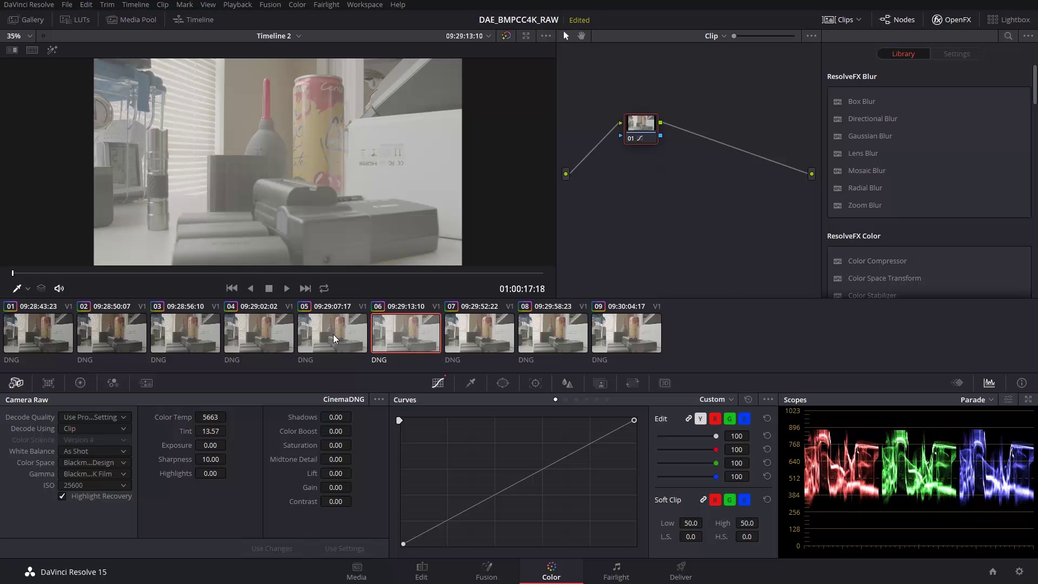
{"action": "left_click", "coordinate": [318, 344]}
- Check which Camera Raw ISO options are available for clips 04, 05 and 06
{"action": "left_click", "coordinate": [257, 325]}
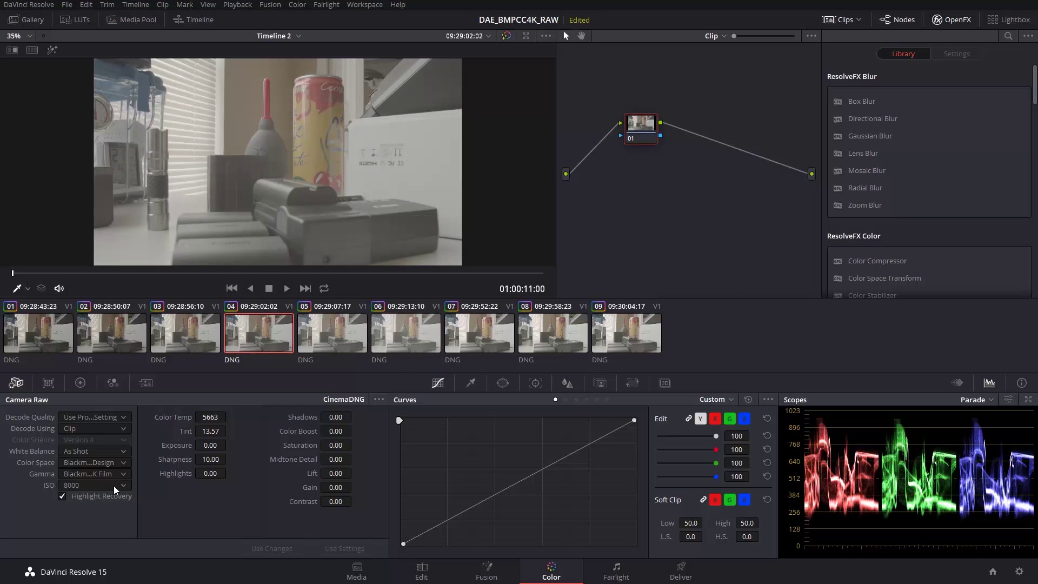
{"action": "left_click", "coordinate": [112, 488]}
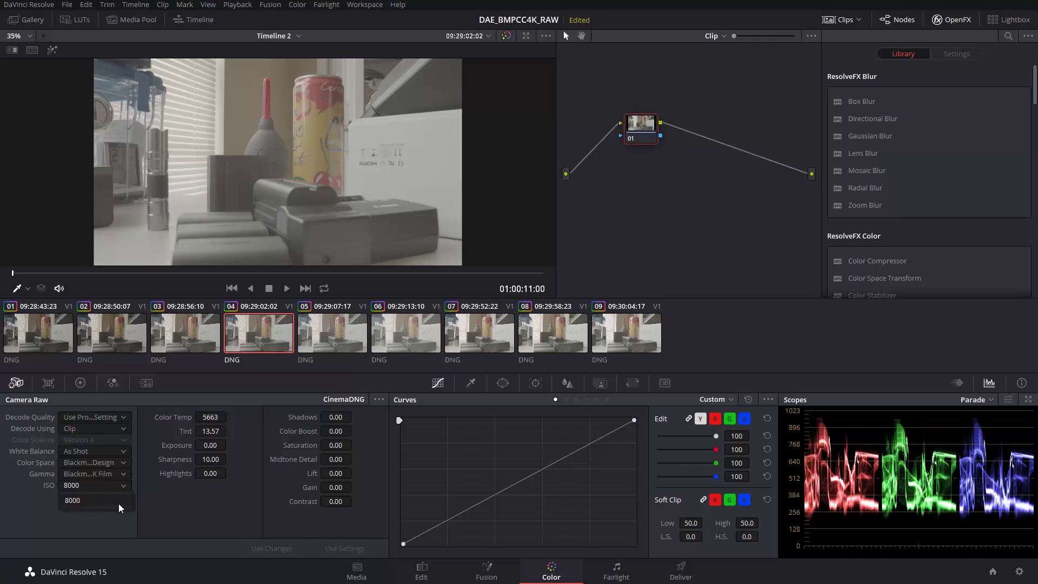
{"action": "left_click", "coordinate": [120, 505]}
{"action": "left_click", "coordinate": [337, 344]}
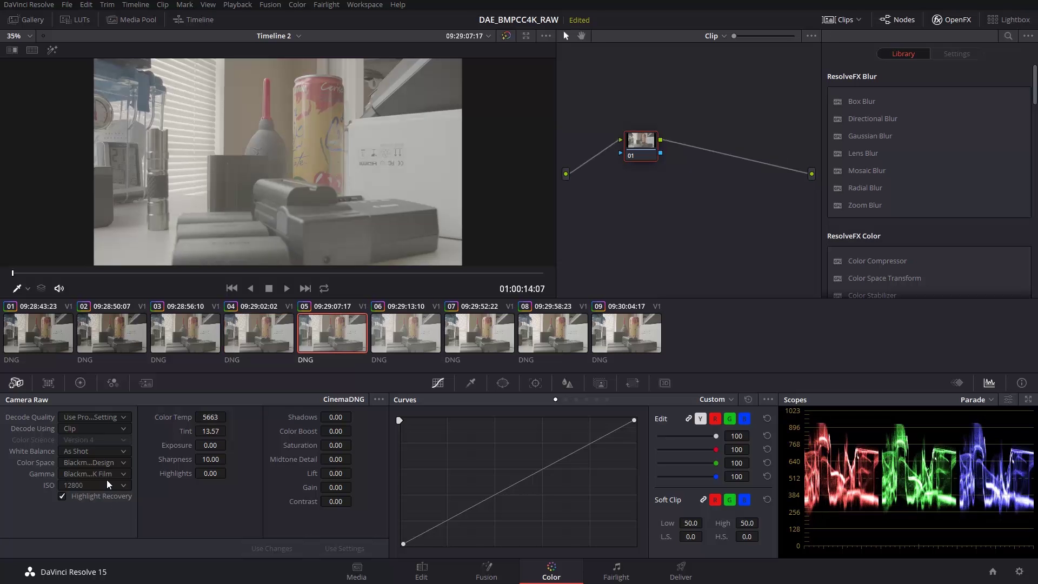
{"action": "left_click", "coordinate": [111, 486]}
{"action": "left_click", "coordinate": [102, 507]}
{"action": "left_click", "coordinate": [398, 343]}
{"action": "left_click", "coordinate": [117, 486]}
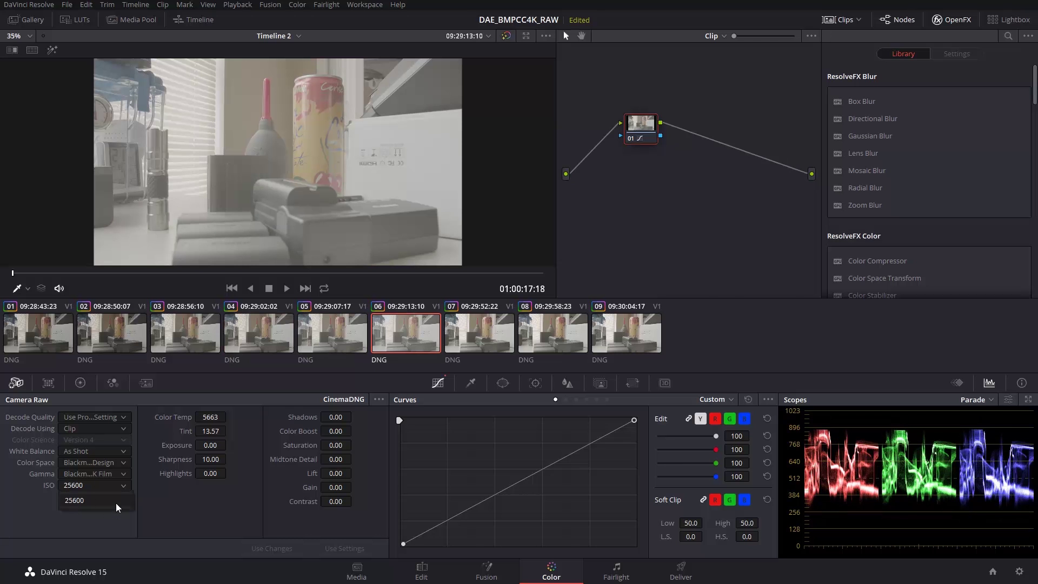
{"action": "left_click", "coordinate": [94, 502]}
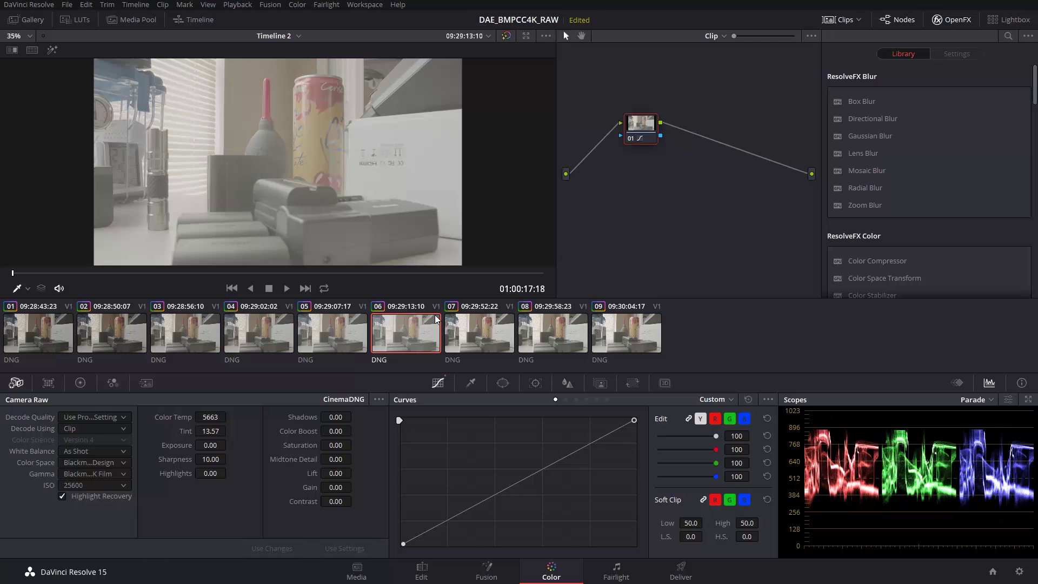
- Review clips 04, 05 and 06 once more in sequence, ending on clip 06
{"action": "left_click", "coordinate": [280, 336]}
{"action": "left_click", "coordinate": [329, 340]}
{"action": "left_click", "coordinate": [409, 343]}
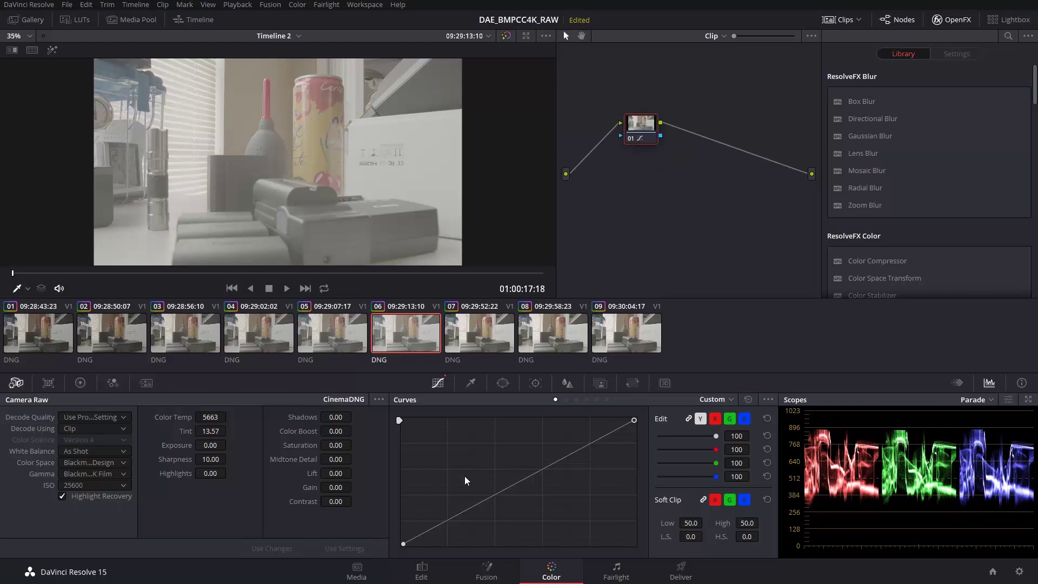